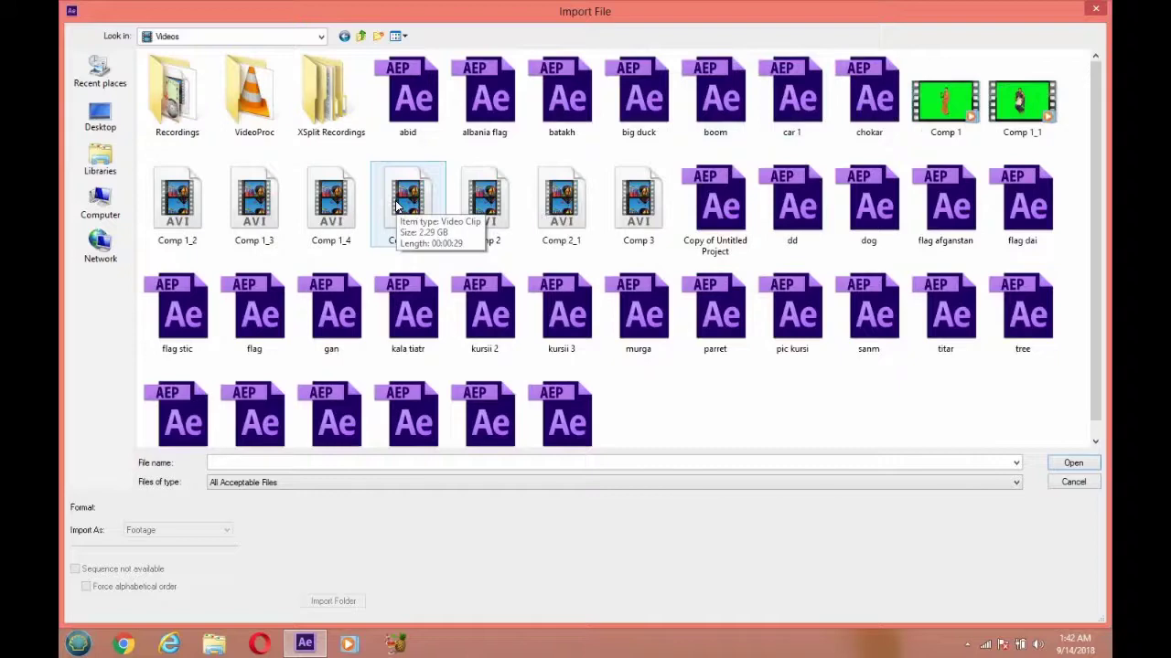
- Import the Comp 1_5.avi clip into the Comp 1 timeline and preview it
double_click(396, 205)
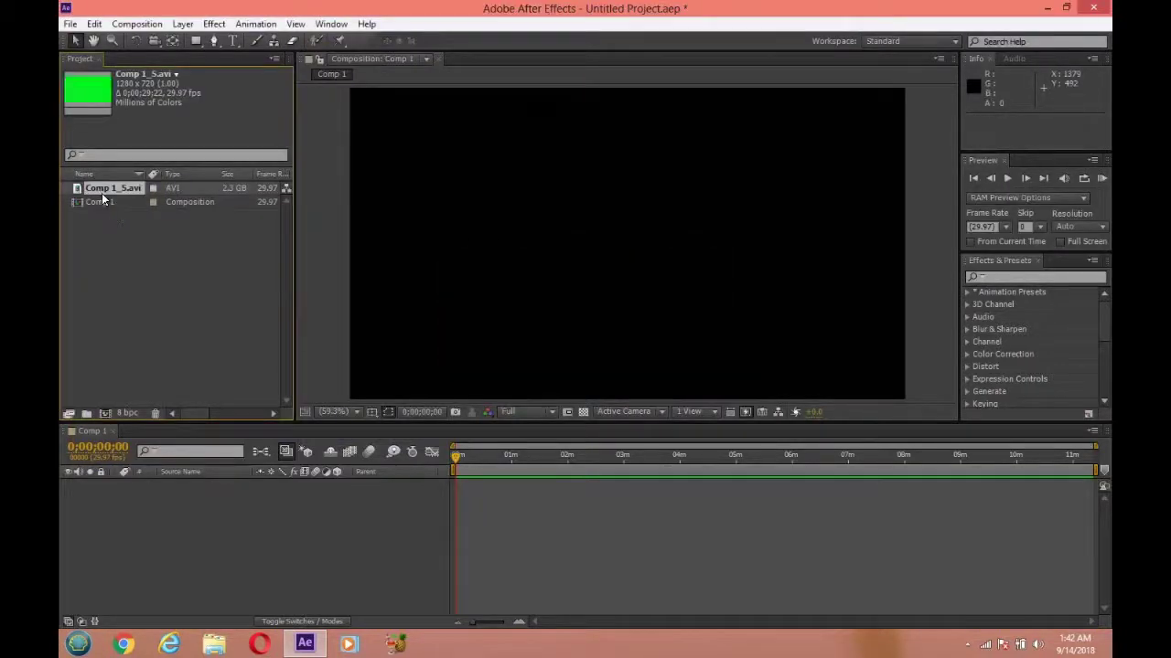
drag(104, 189, 208, 504)
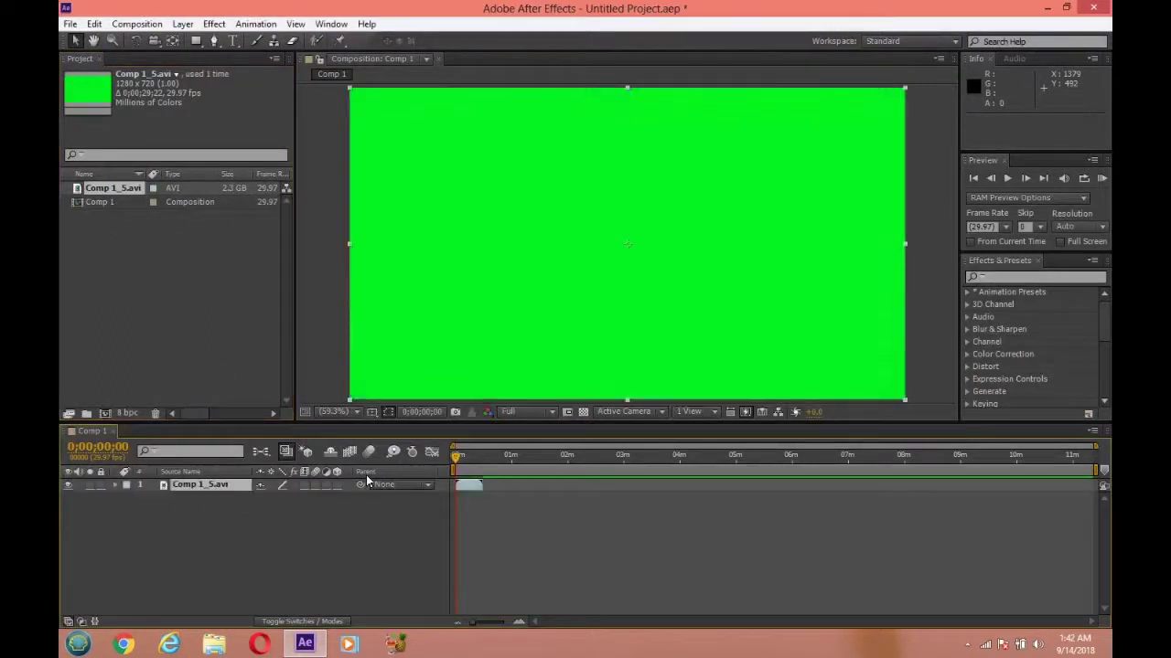
key(v)
key(space)
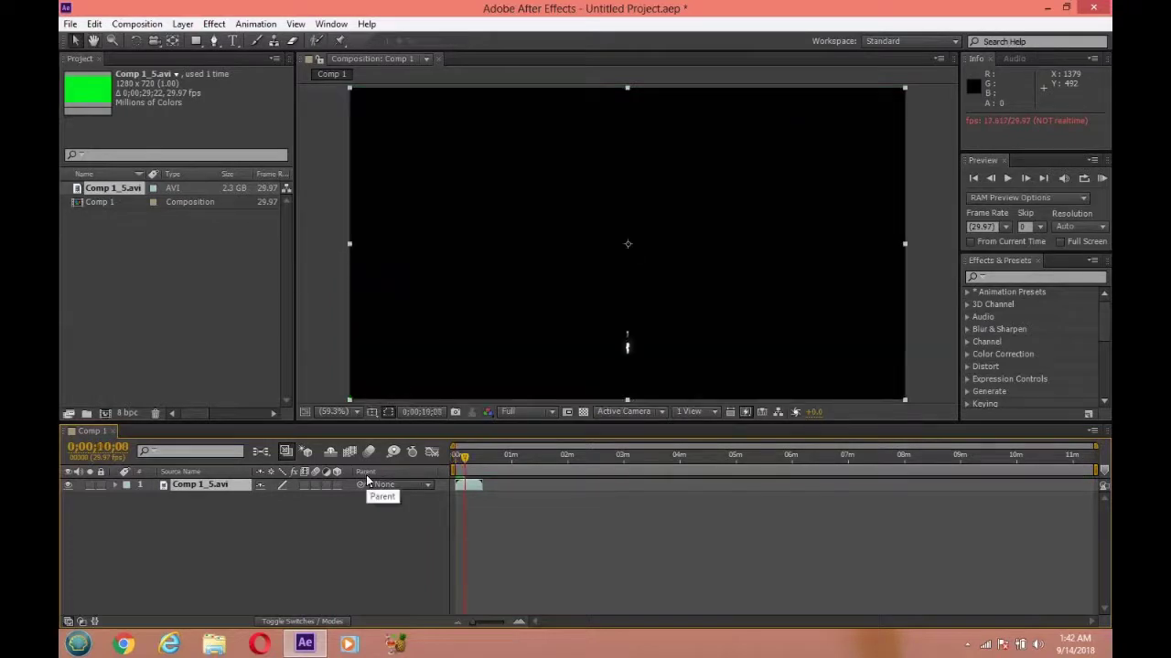
- Trim the end of the Comp 1_5.avi layer to 0;00;09;24, just before the clip's next section begins
click(463, 460)
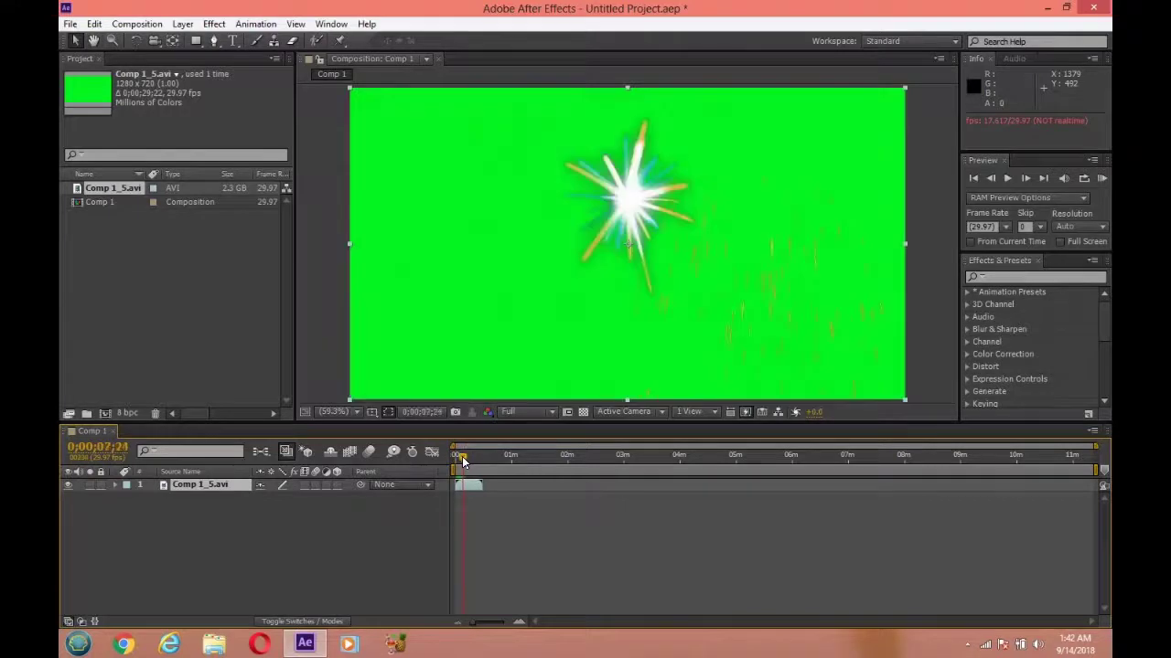
drag(462, 460, 463, 460)
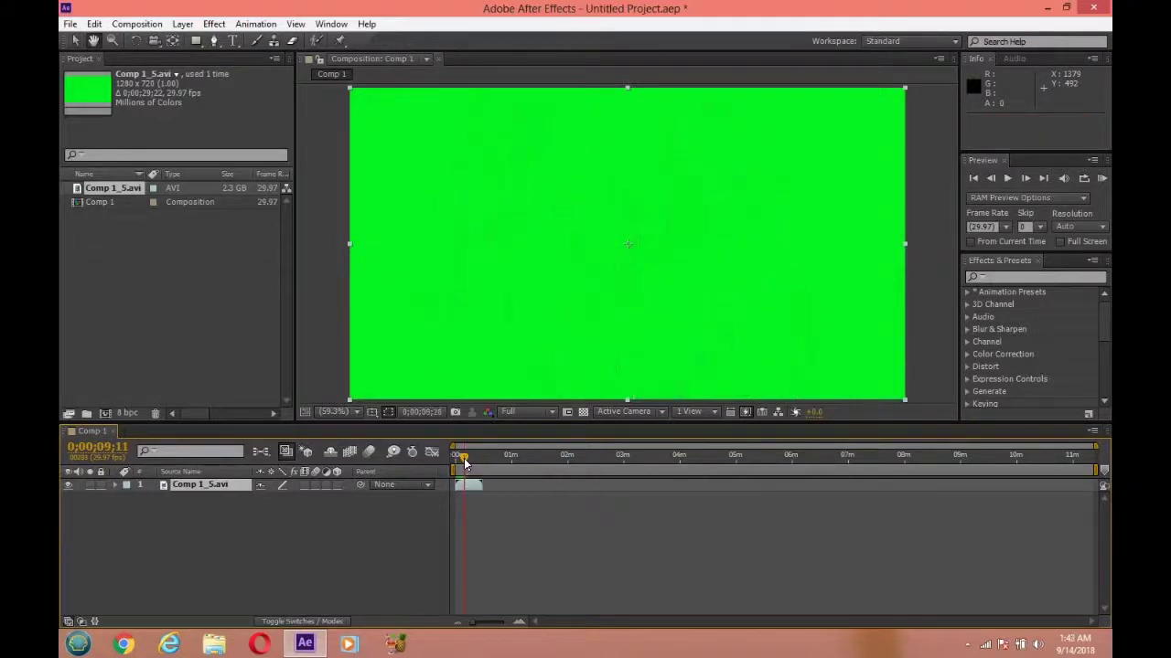
drag(463, 460, 464, 460)
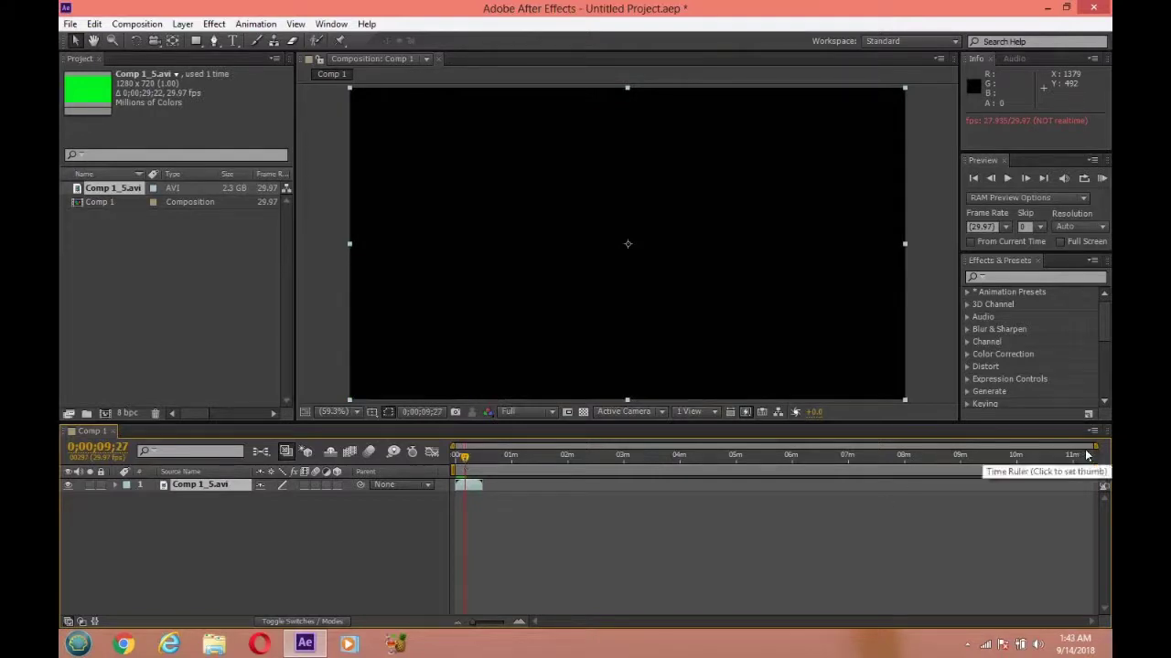
drag(1070, 443, 497, 472)
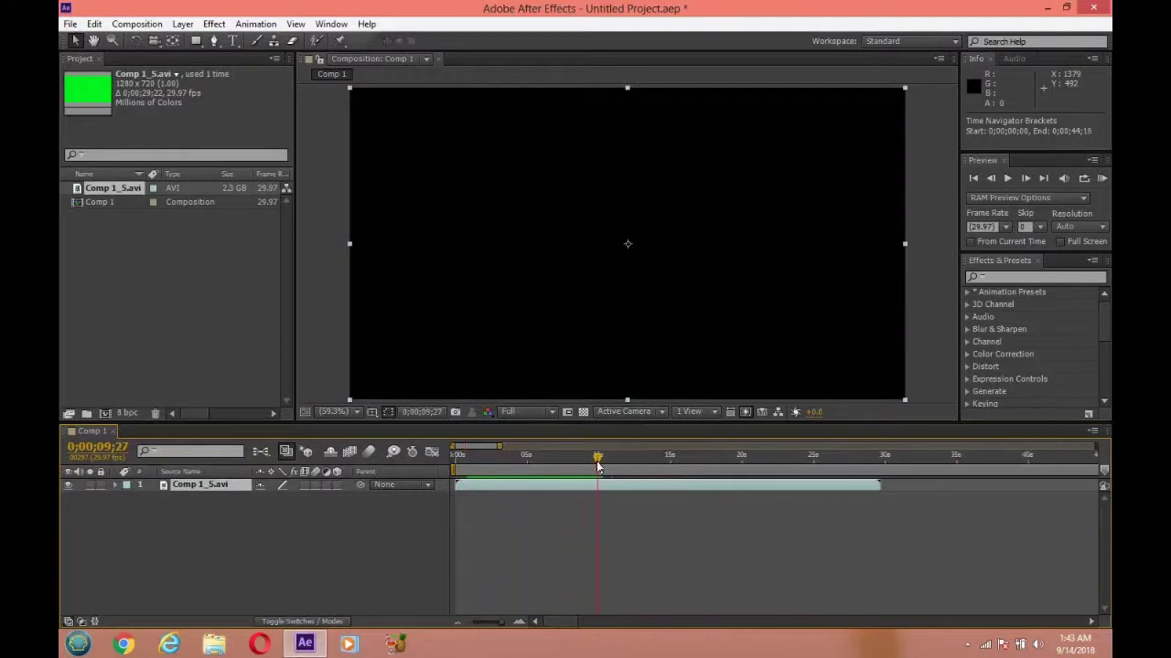
drag(599, 464, 596, 464)
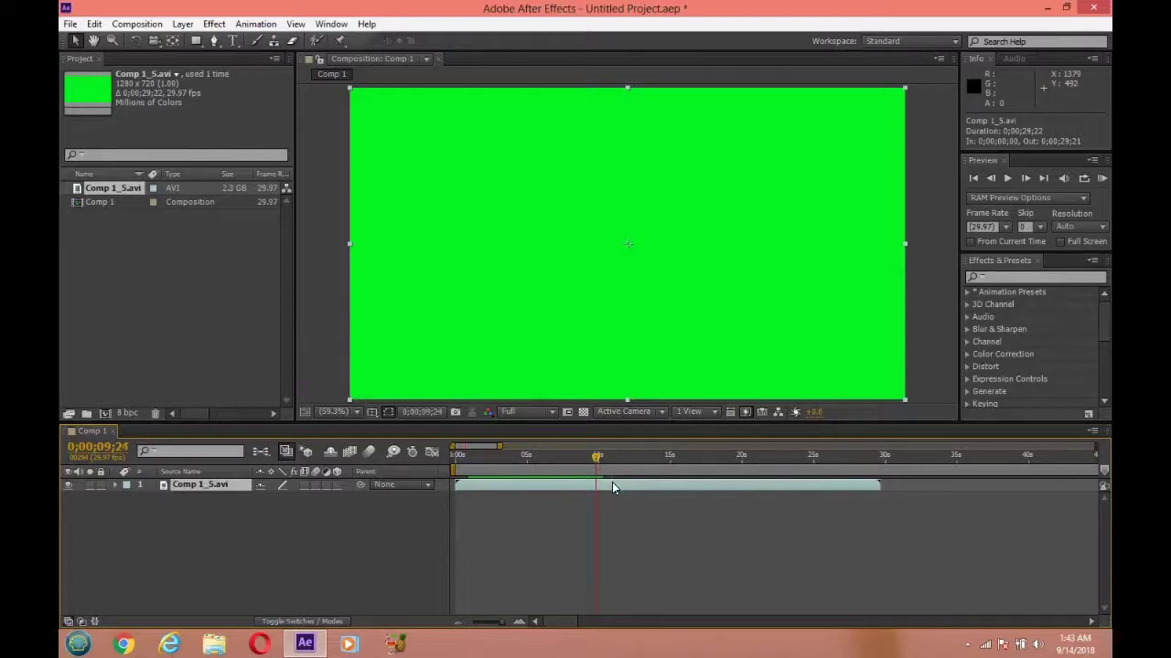
key(alt+bracketright)
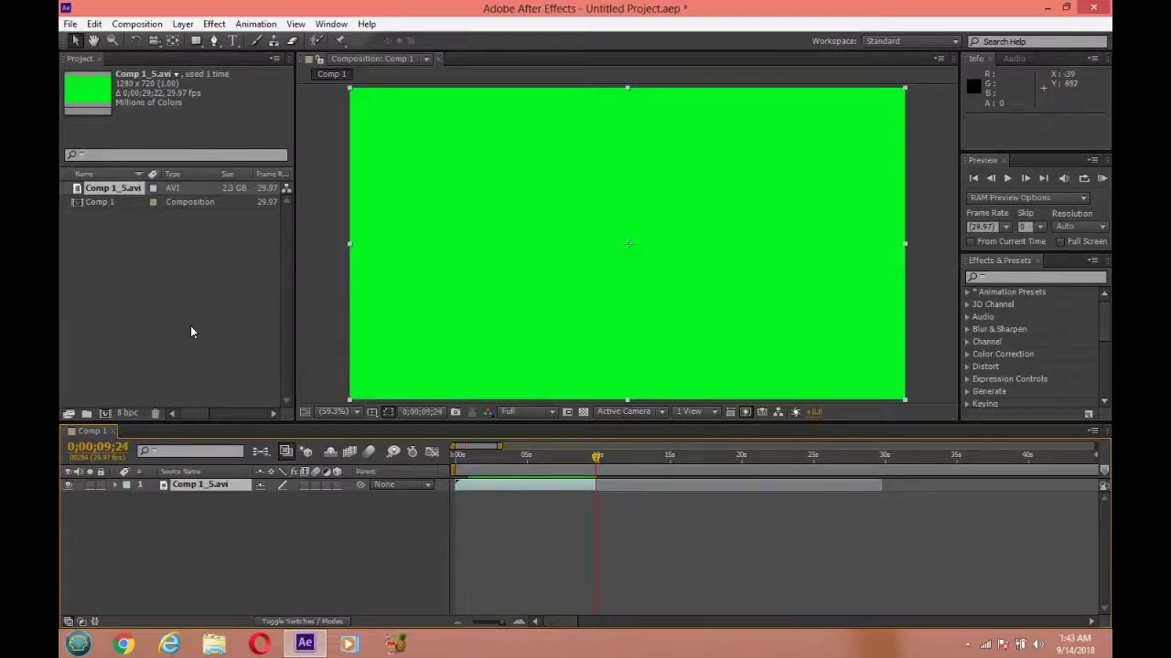
- Look through the videos, documents, desktop and downloads folders for a background image to import
double_click(157, 314)
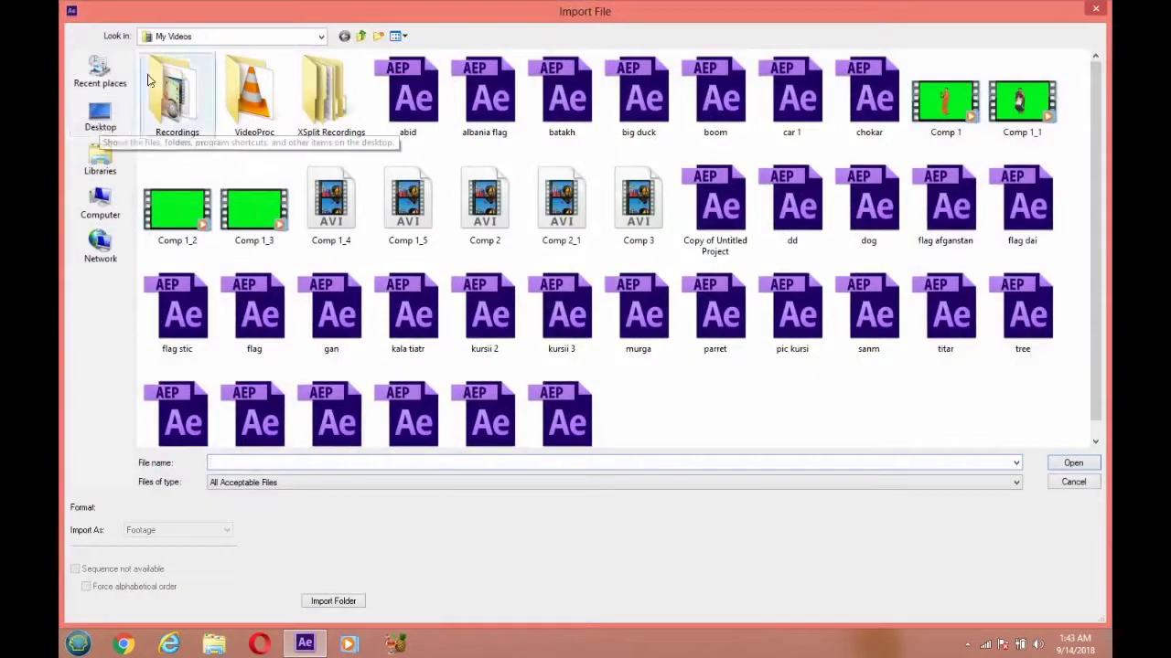
click(222, 36)
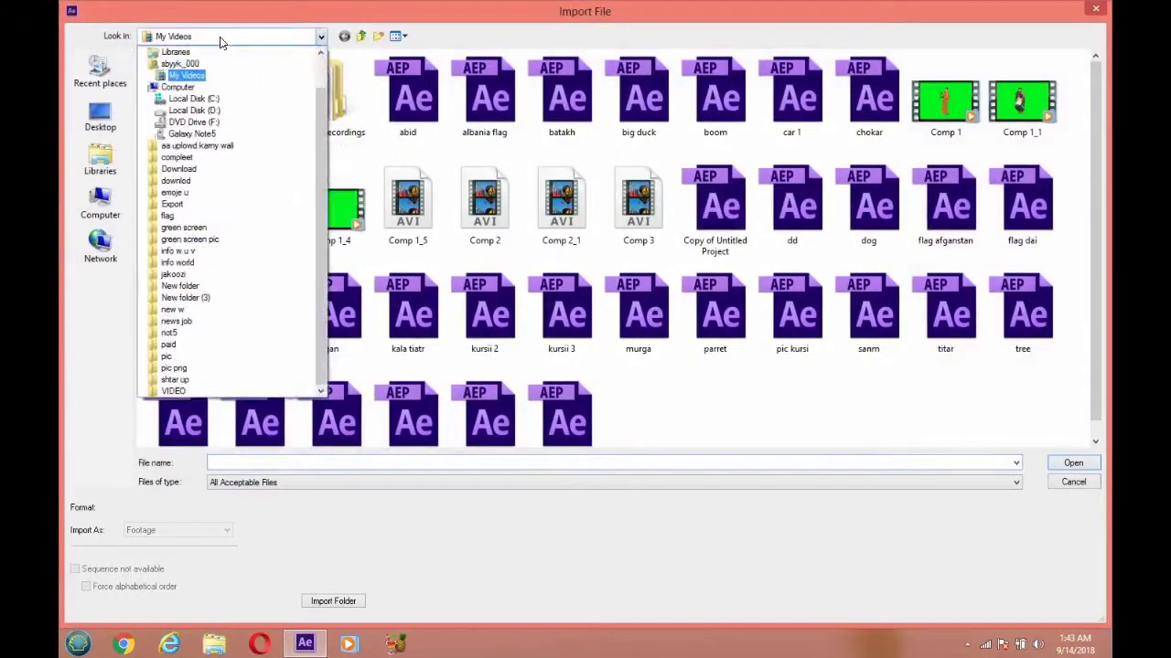
click(178, 64)
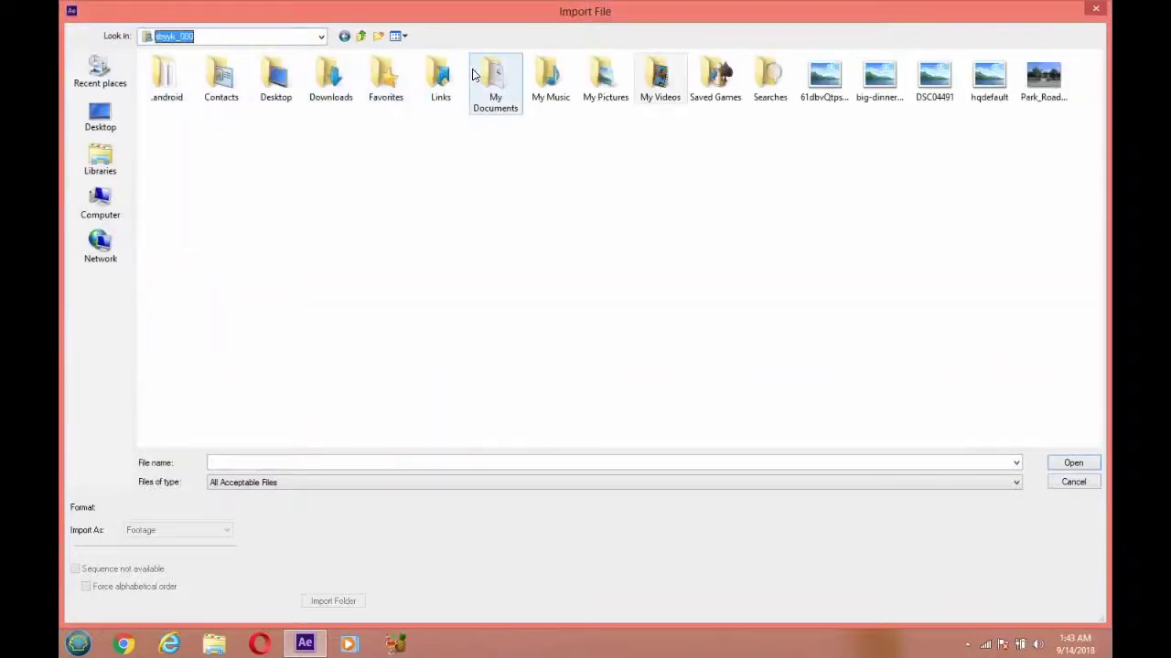
double_click(491, 79)
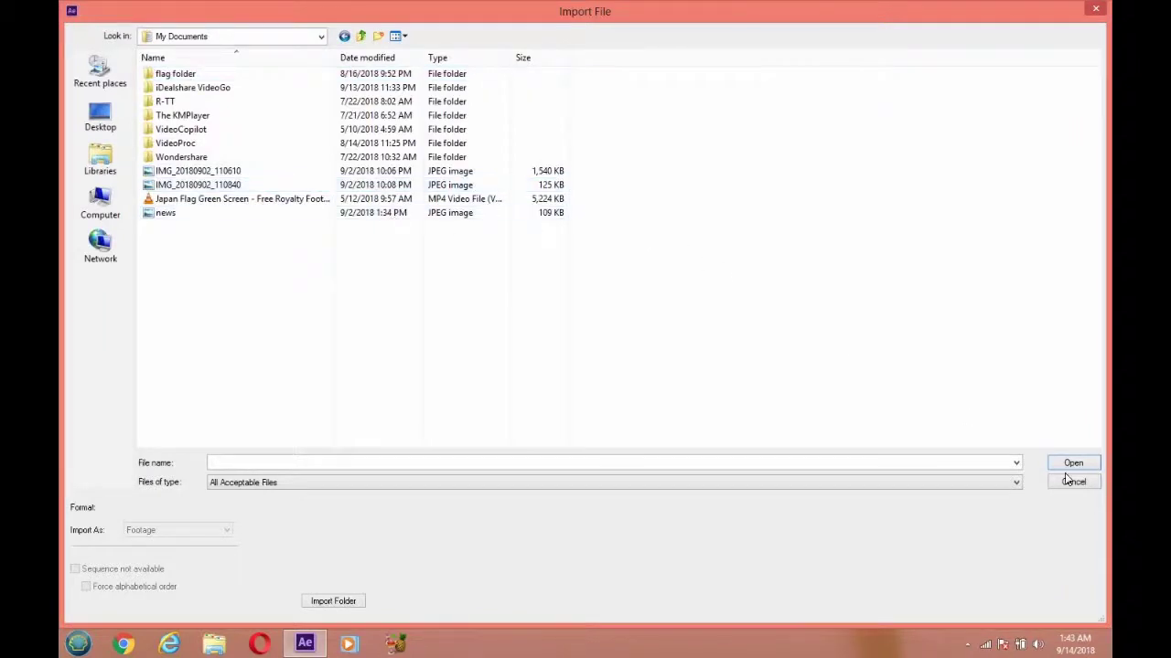
click(398, 37)
click(418, 69)
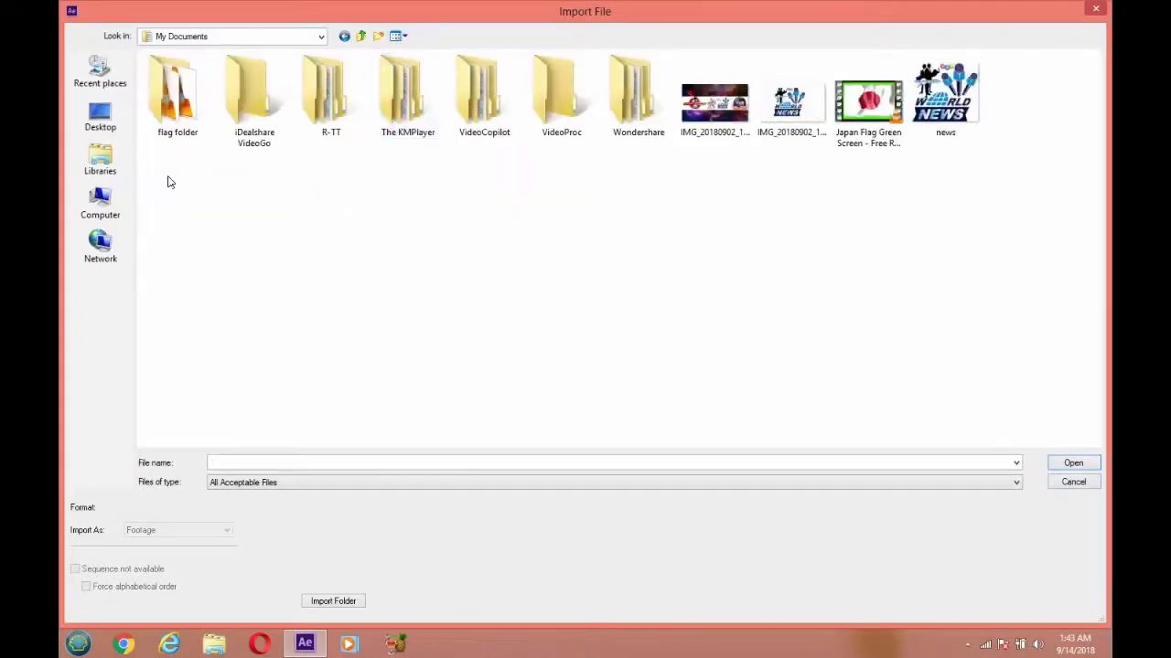
click(98, 112)
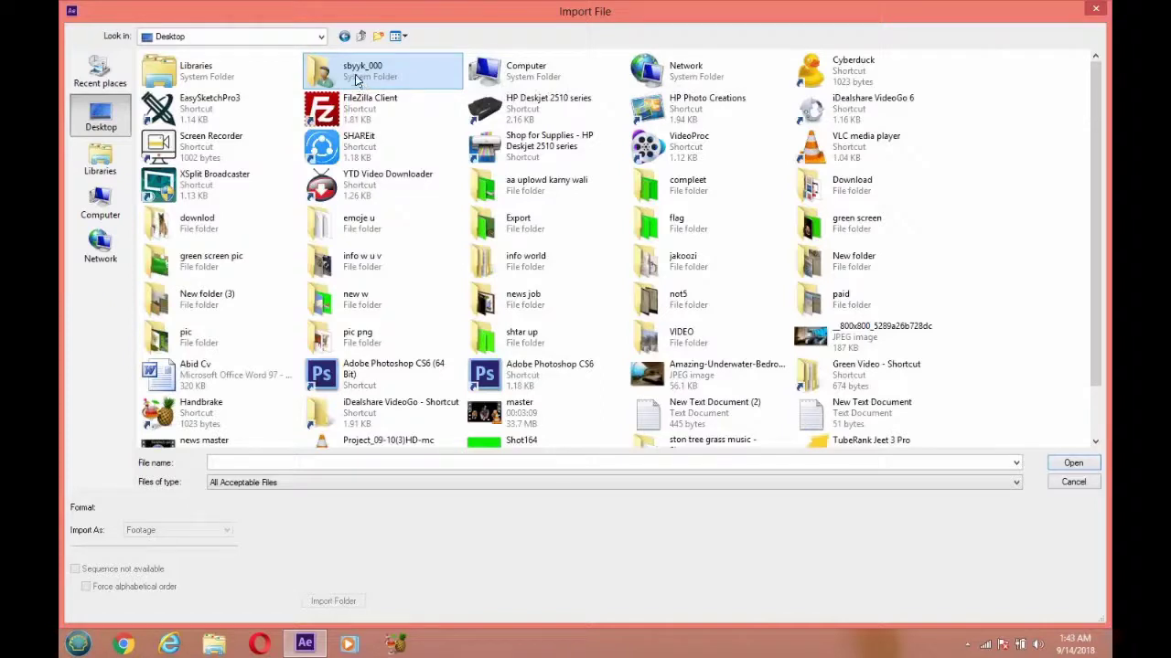
click(104, 167)
double_click(168, 72)
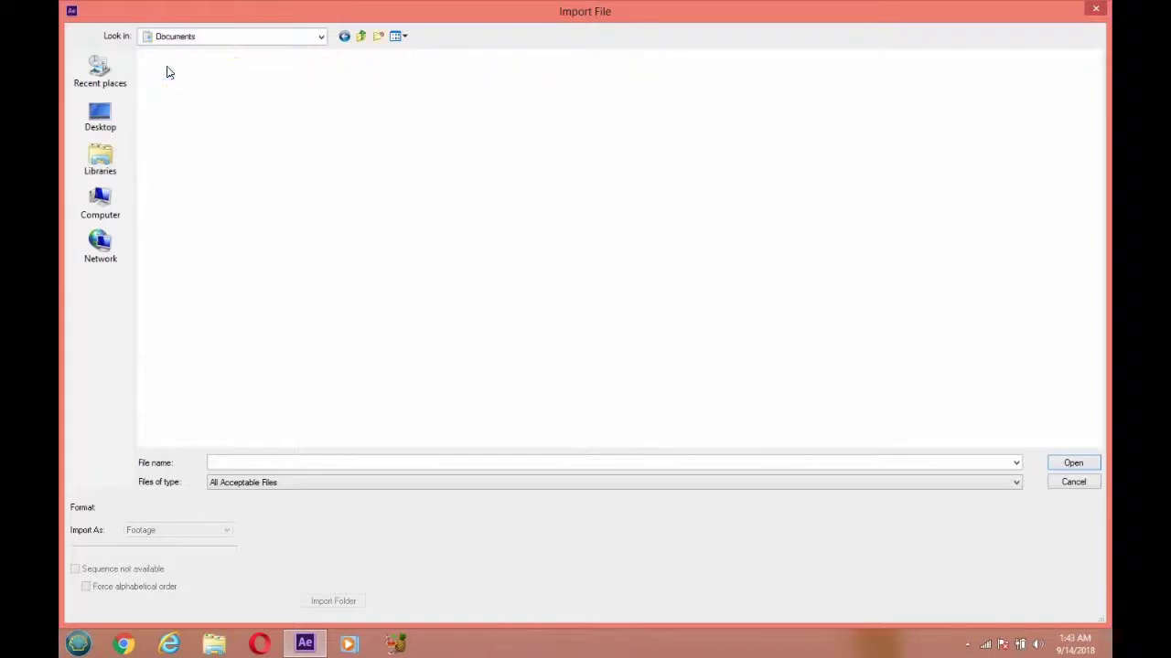
click(97, 163)
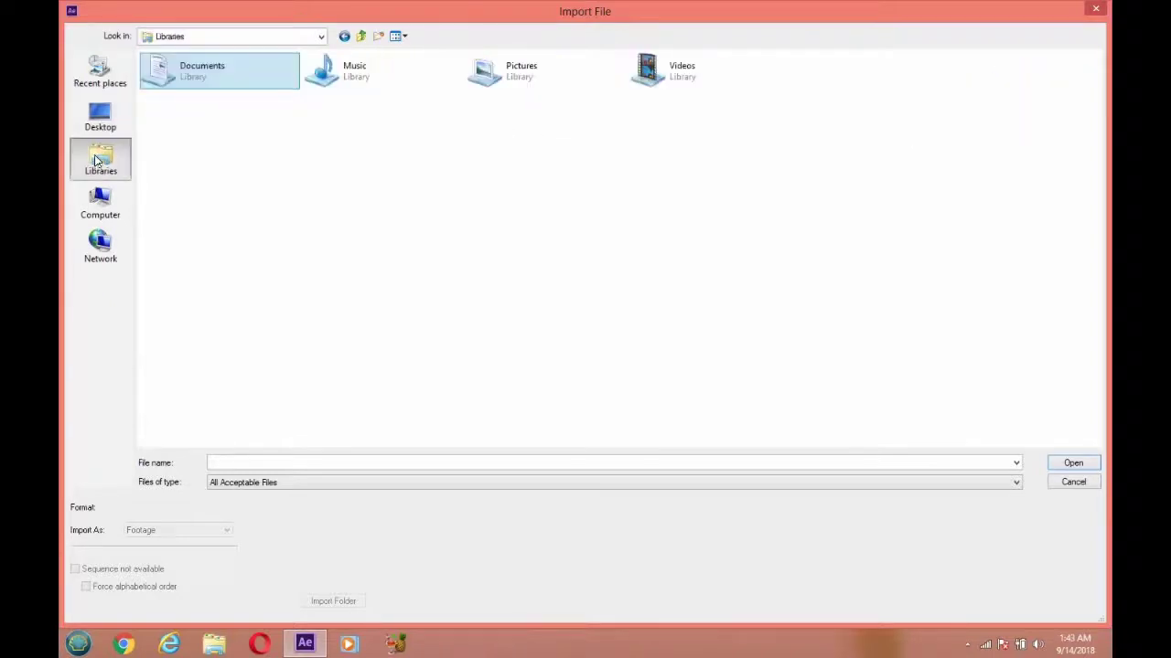
click(100, 119)
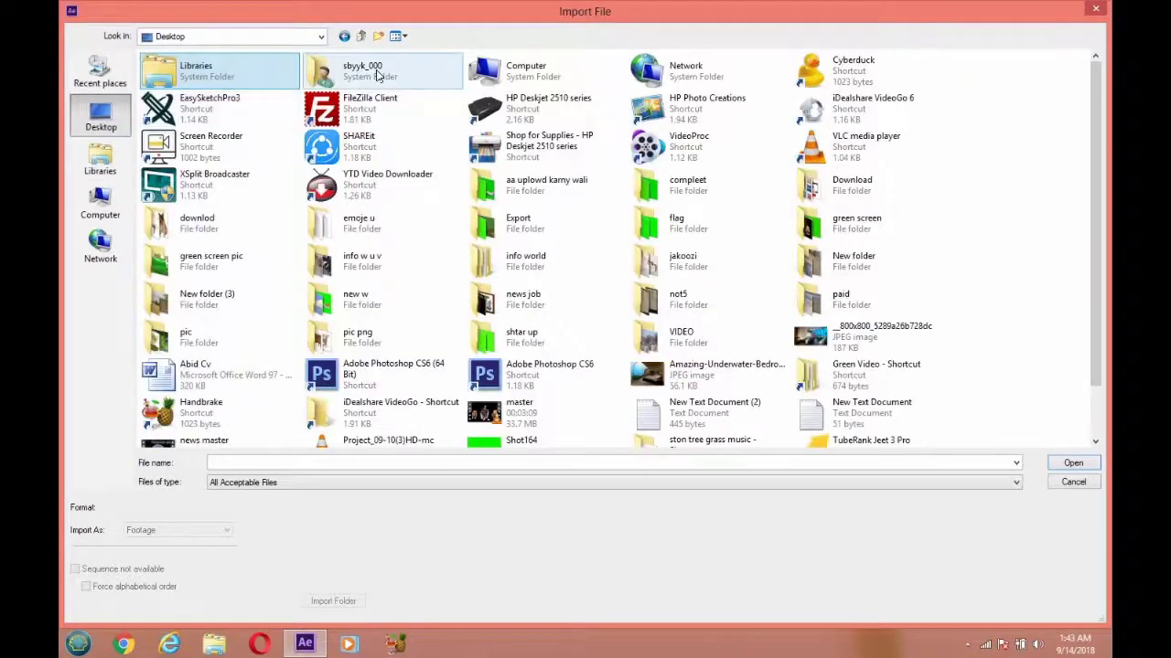
double_click(378, 76)
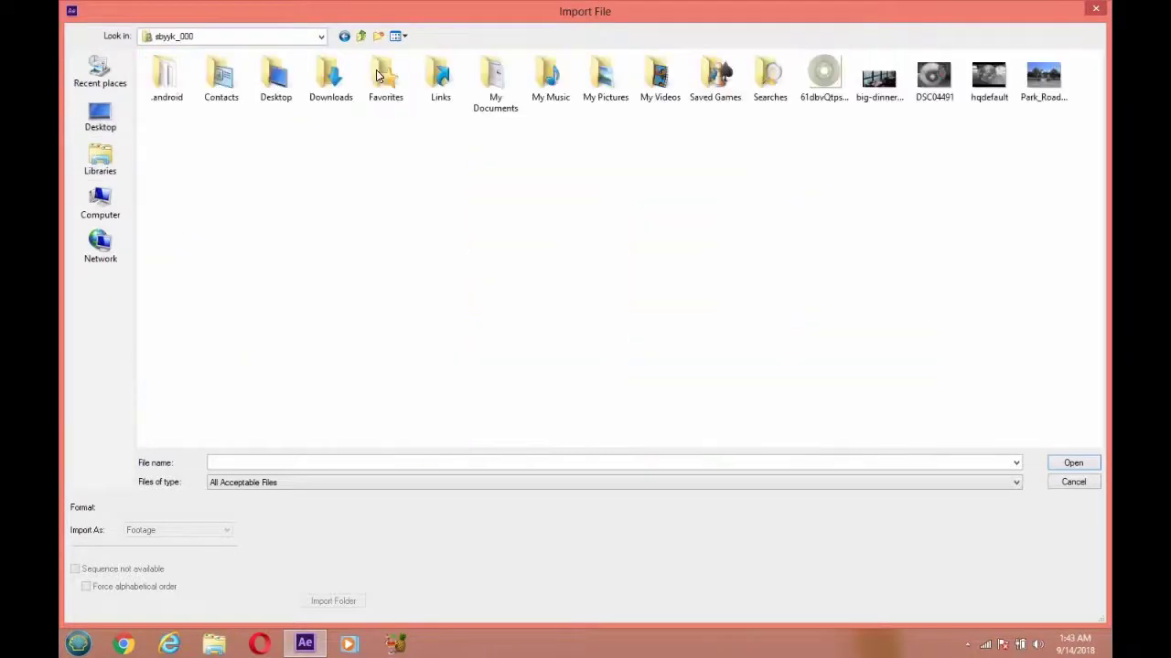
double_click(322, 82)
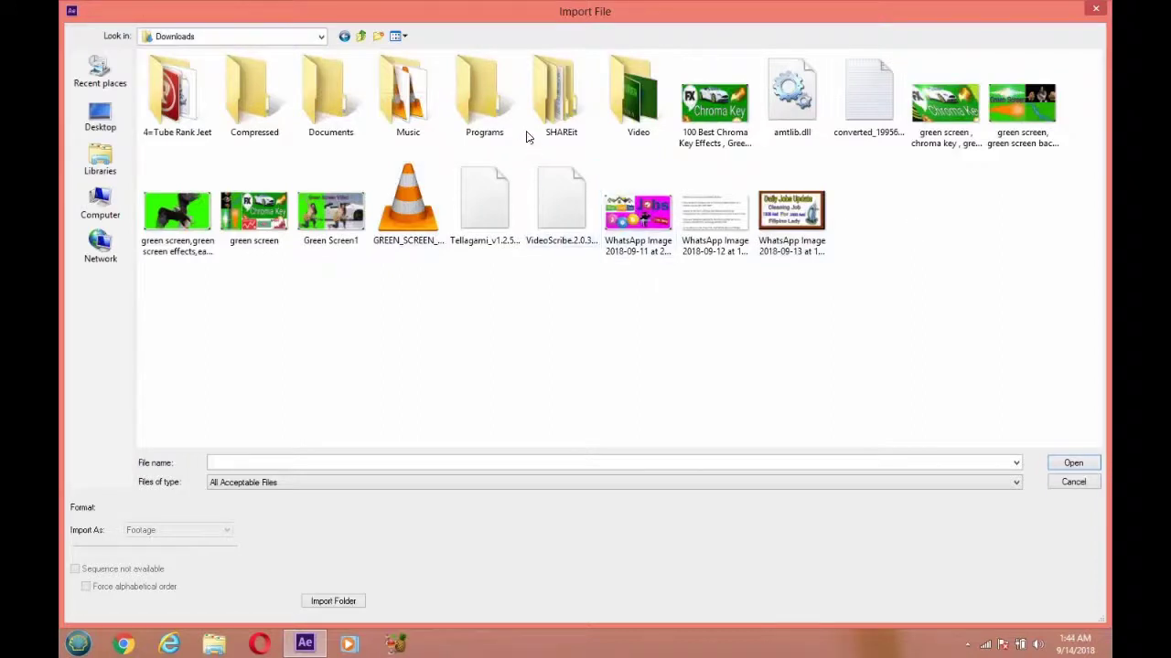
click(100, 119)
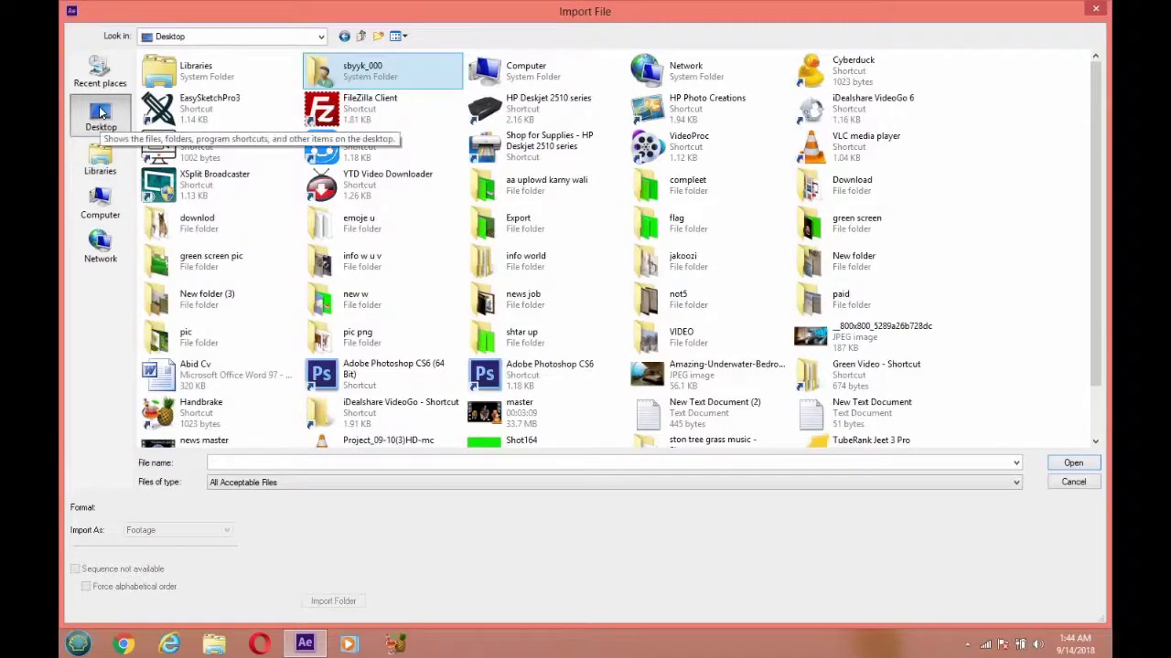
- Import images (1).jpg from the Pictures library and place it beneath the Comp 1_5.avi layer, starting at 0;00;09;24
click(100, 160)
double_click(508, 66)
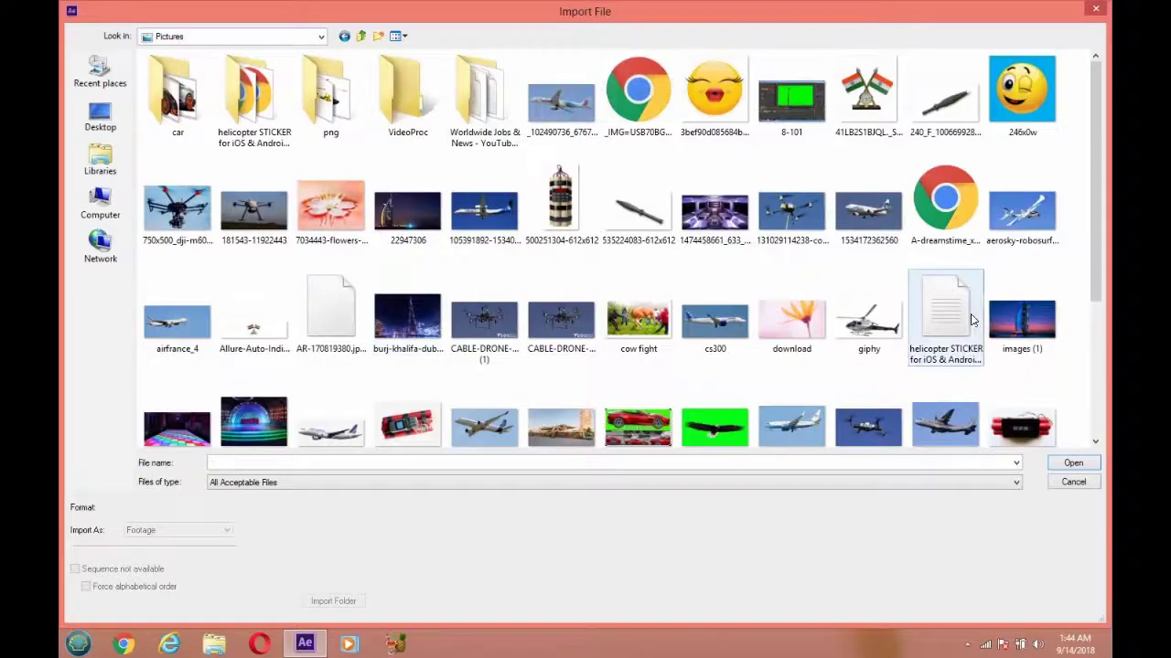
drag(1092, 264, 1110, 418)
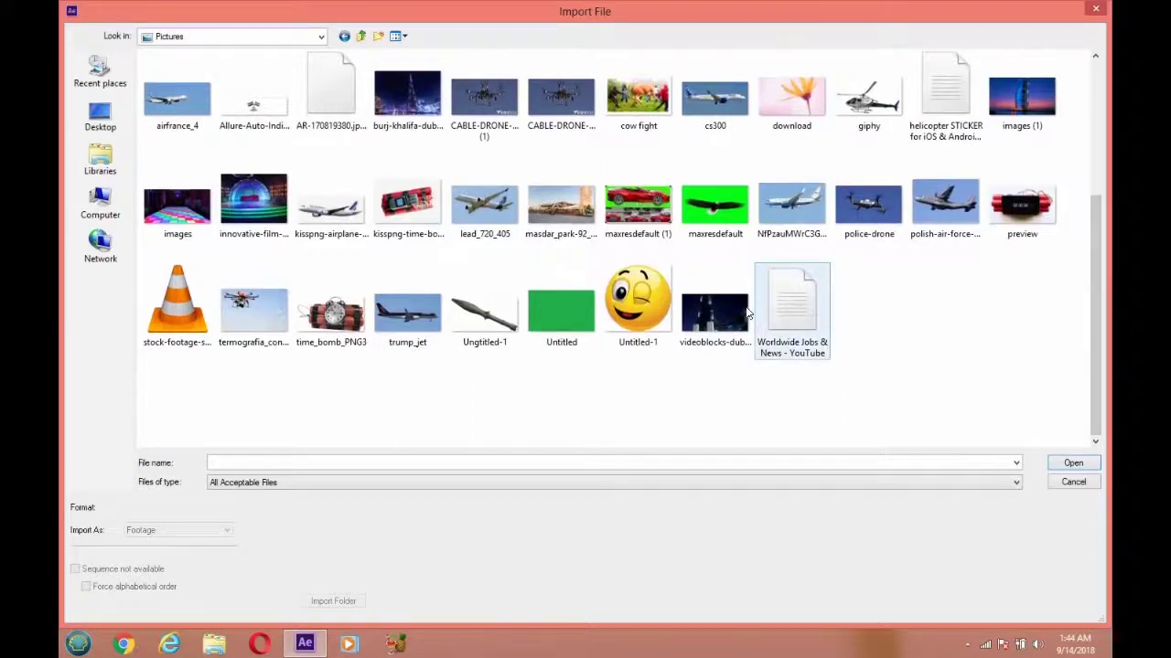
click(705, 311)
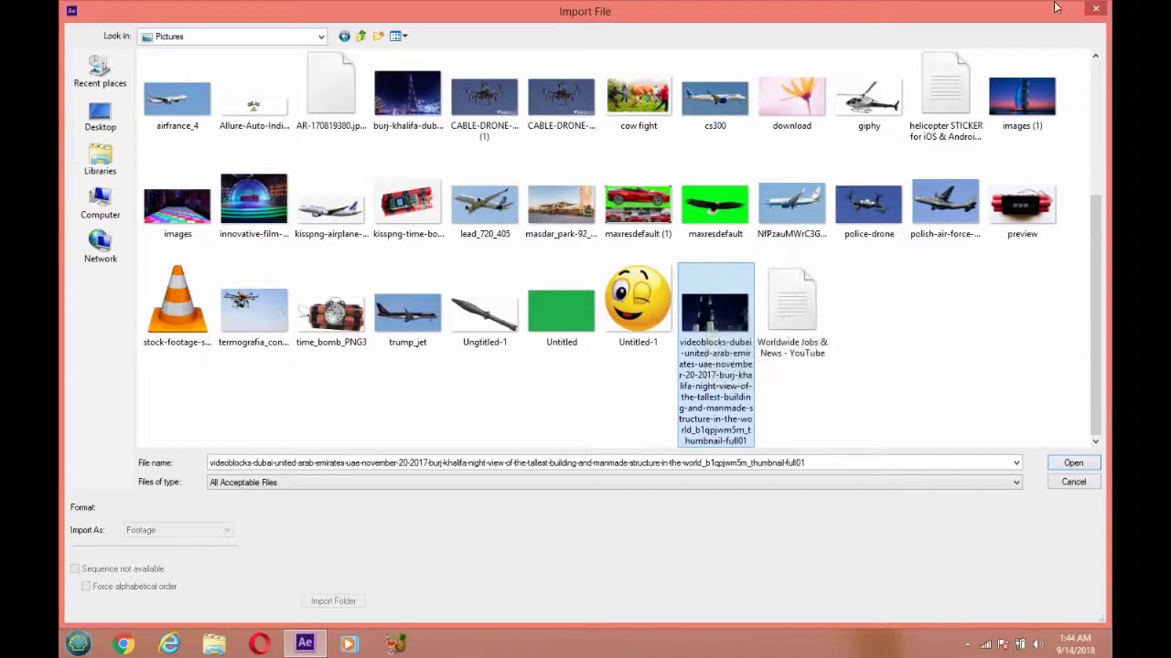
double_click(1025, 90)
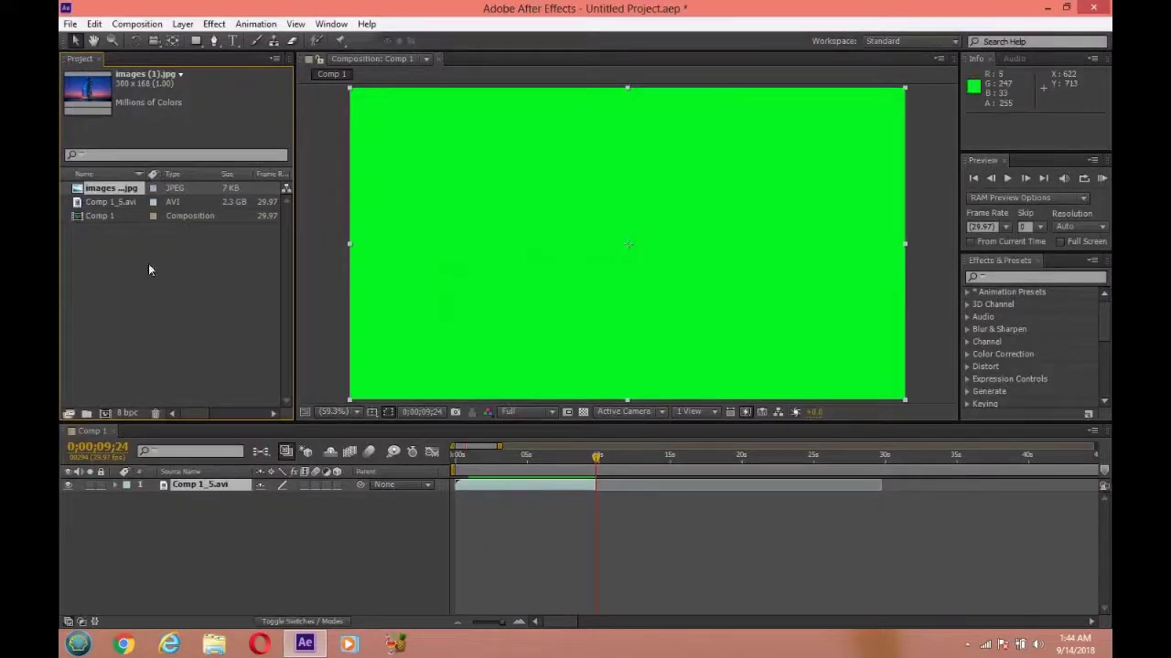
drag(114, 189, 613, 498)
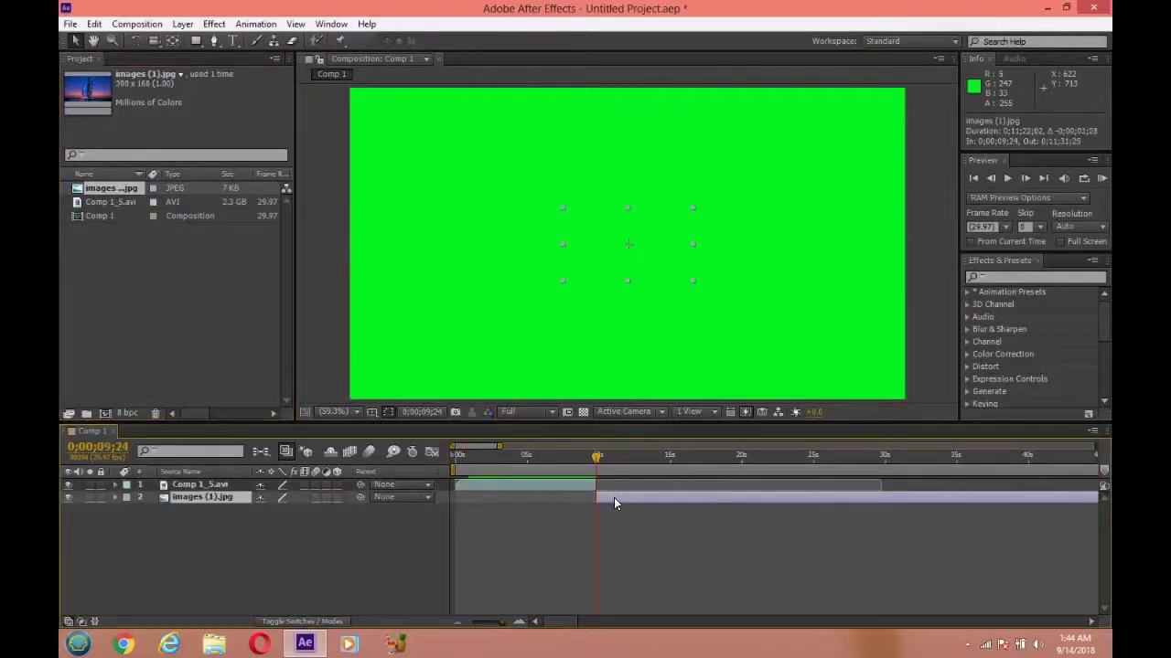
- Enlarge the images (1).jpg layer to about 501% by 532% to fill the frame and shift it down about 30 pixels
drag(596, 457, 612, 457)
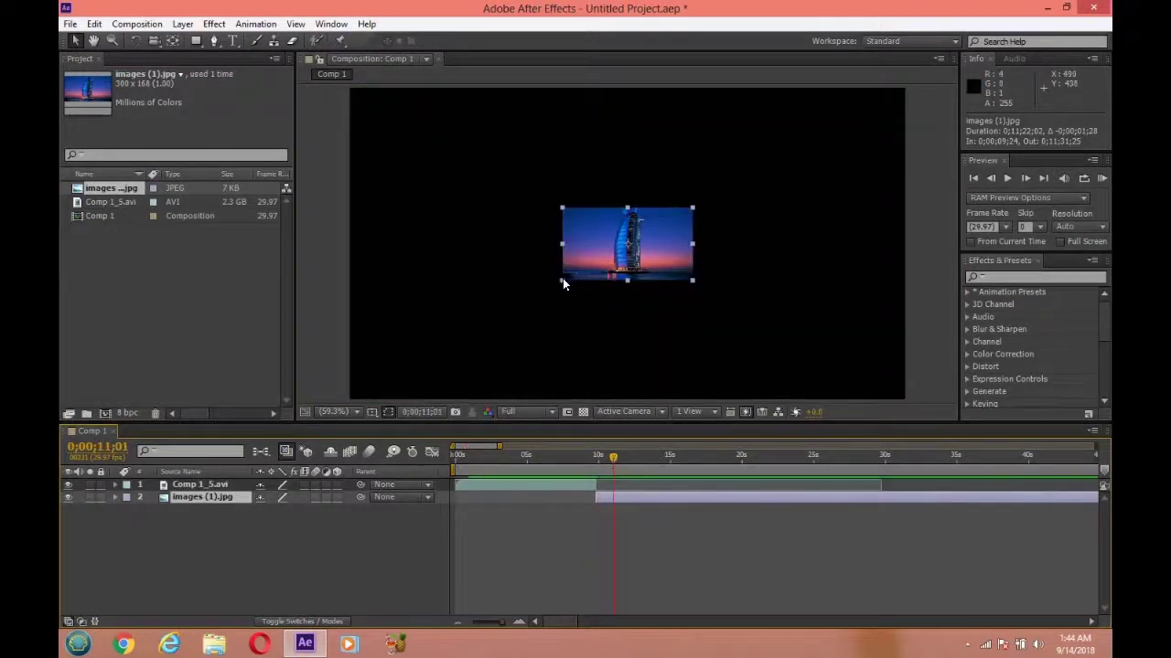
drag(562, 278, 312, 491)
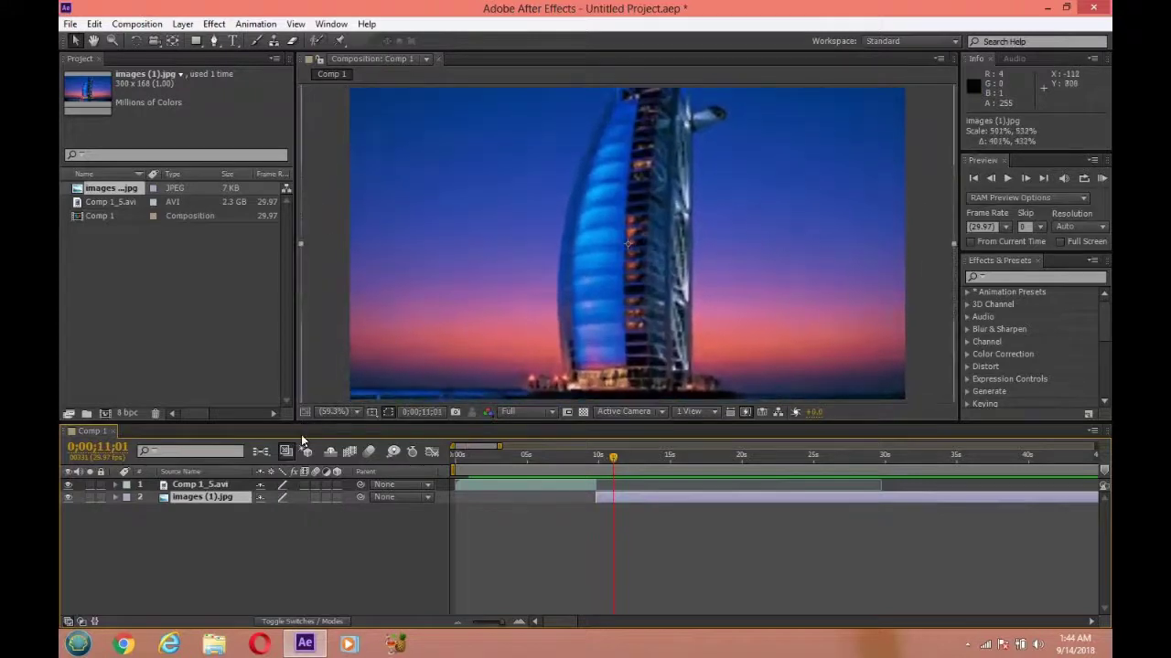
drag(418, 316, 418, 332)
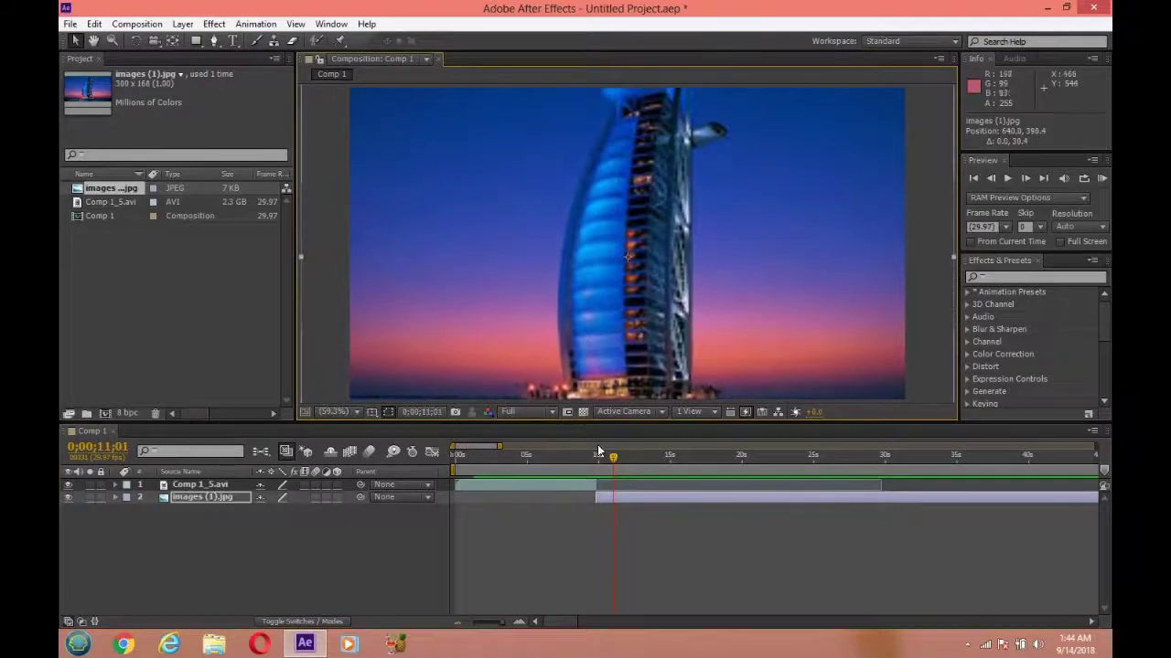
- Apply Keylight (1.2) to the Comp 1_5.avi layer and key out its green background by sampling it as the Screen Colour
click(558, 485)
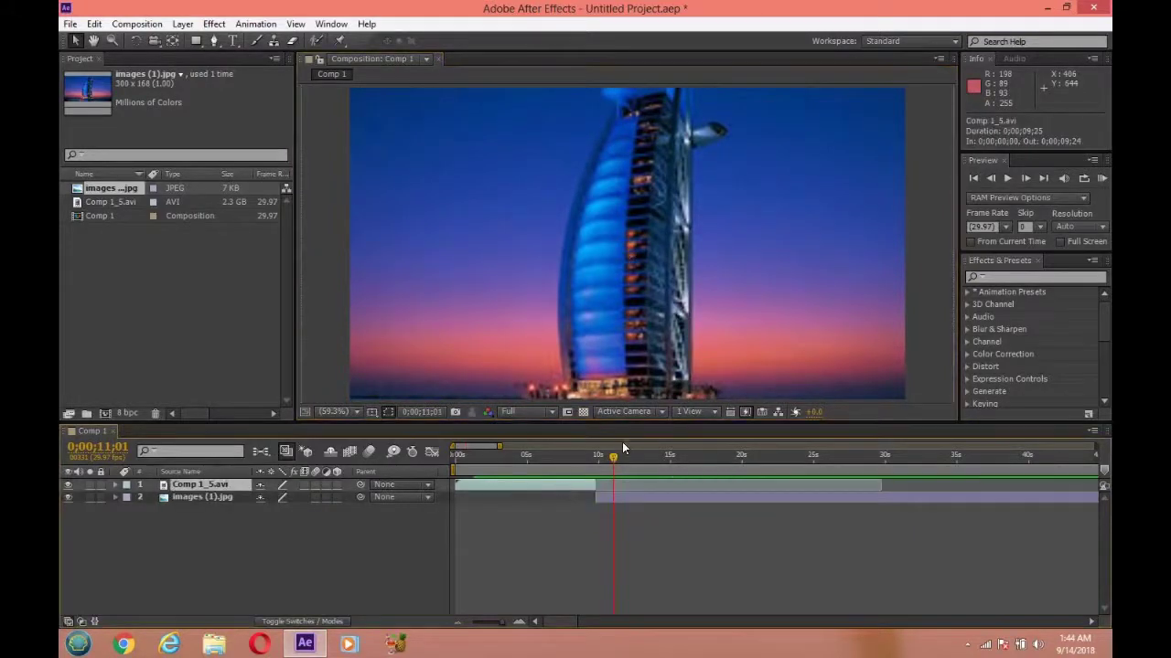
click(612, 460)
drag(612, 460, 566, 469)
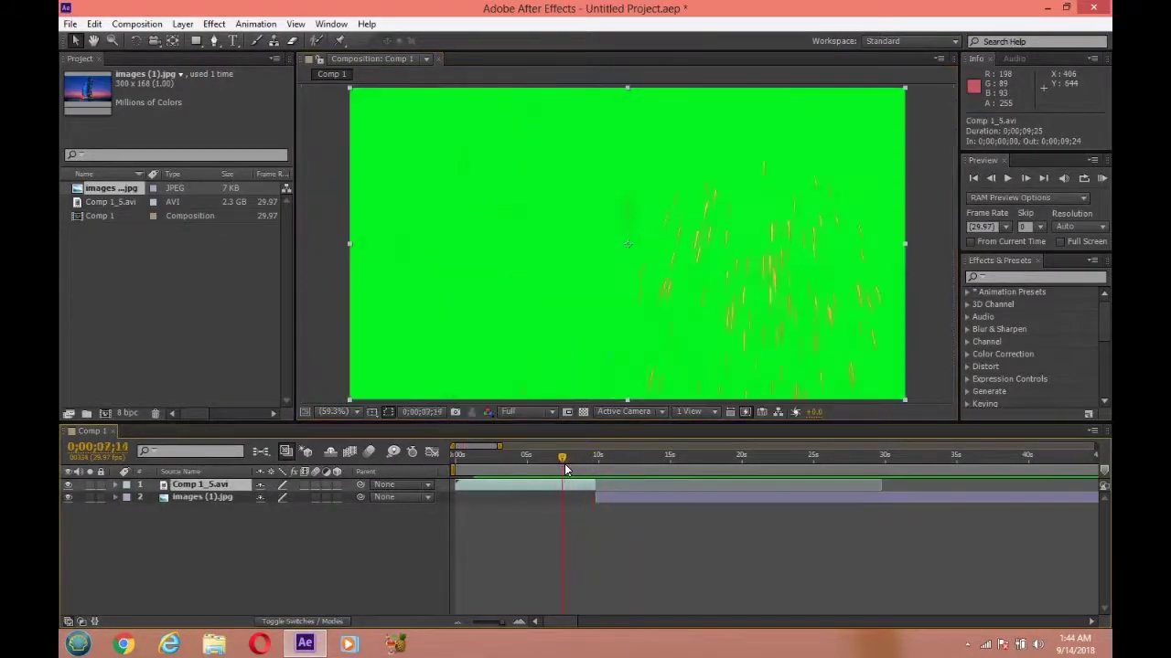
click(210, 25)
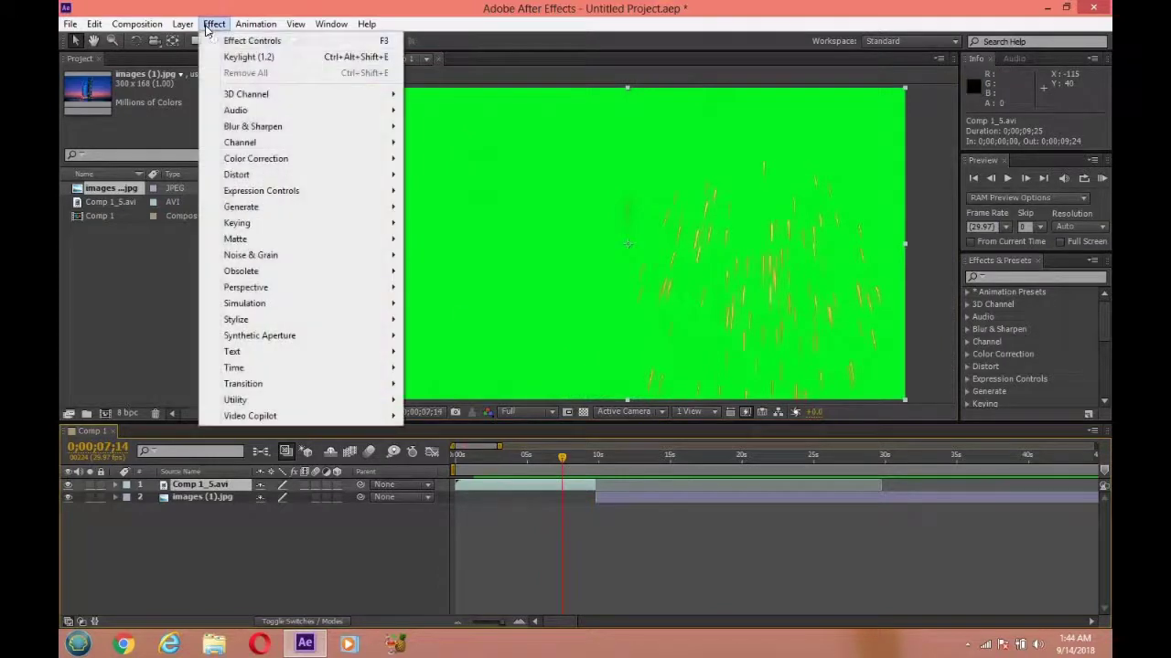
click(247, 57)
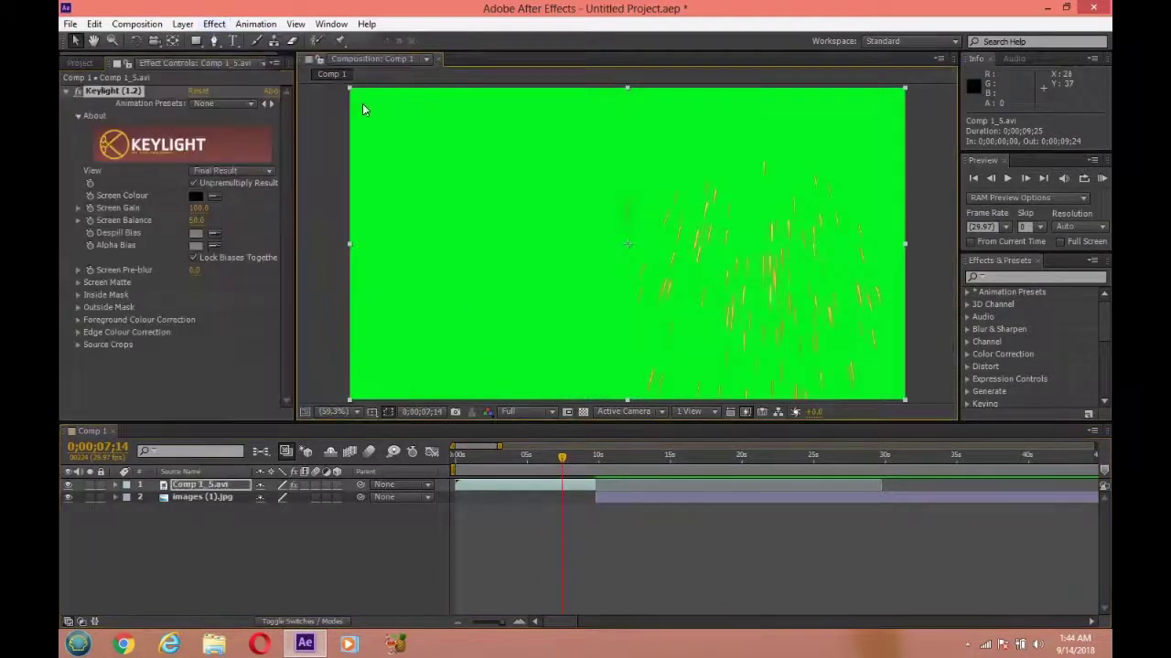
click(217, 195)
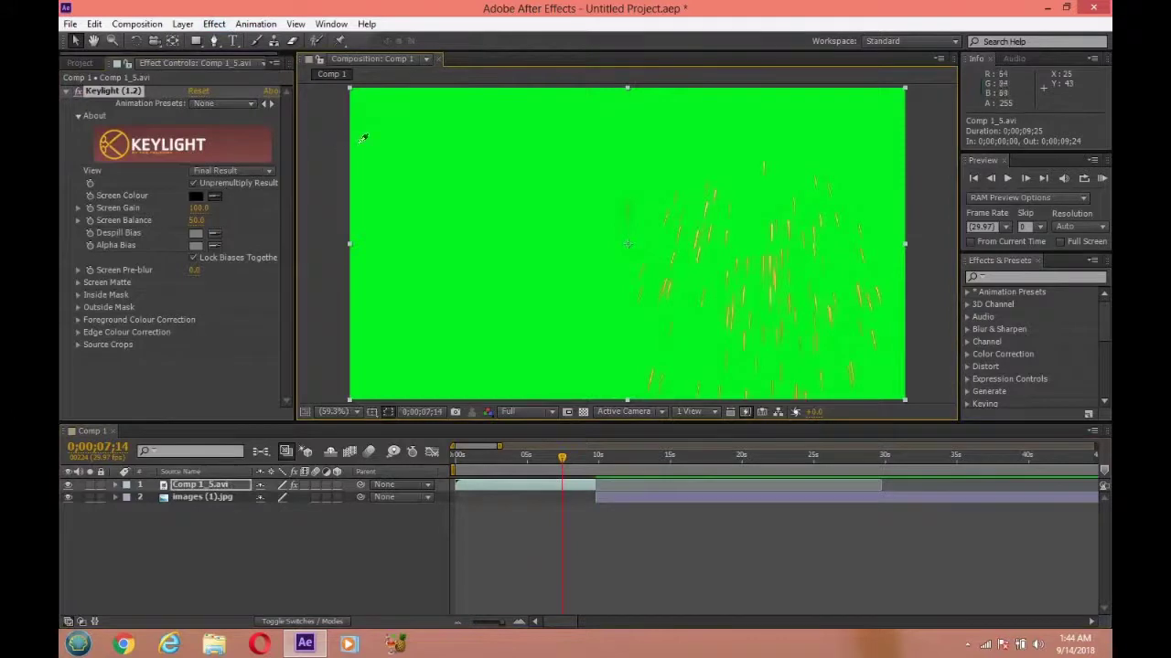
click(372, 142)
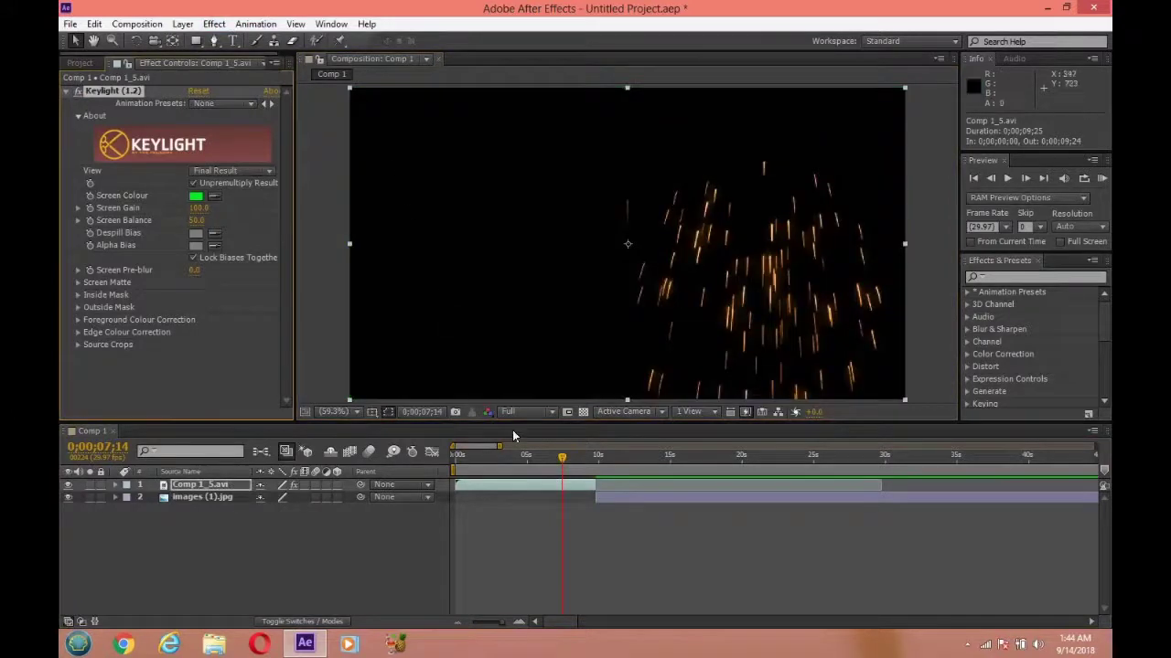
- Add a green solid layer to Comp 1 and place it at the bottom of the layer stack as the backdrop
right_click(522, 553)
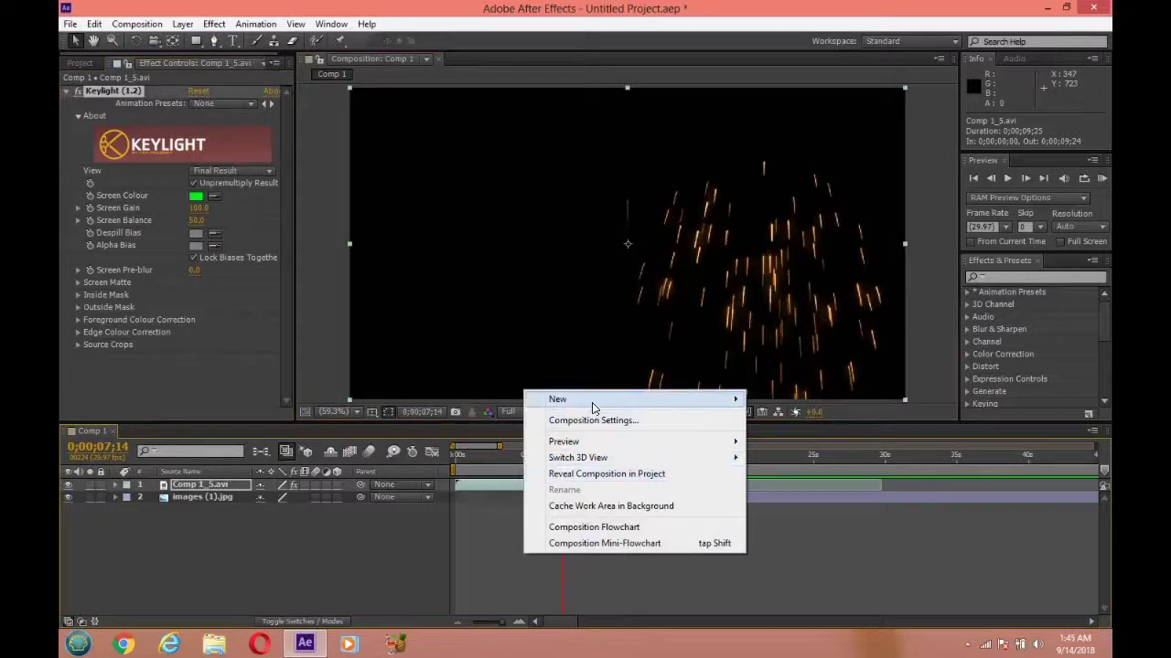
mouse_move(592, 403)
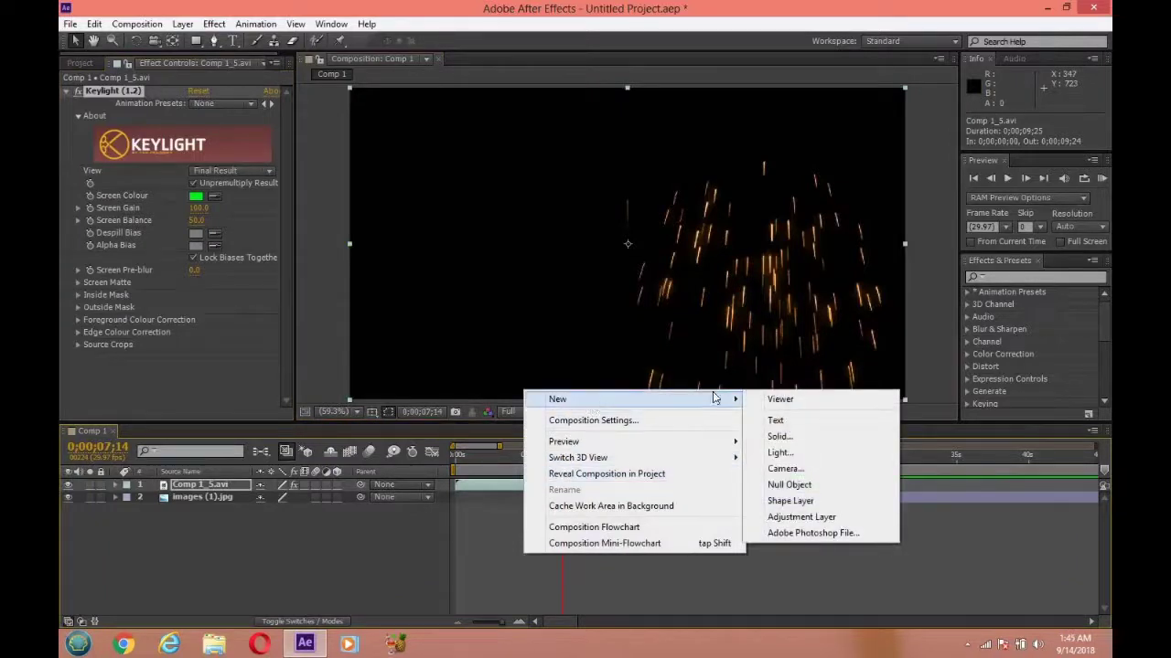
click(779, 436)
click(640, 454)
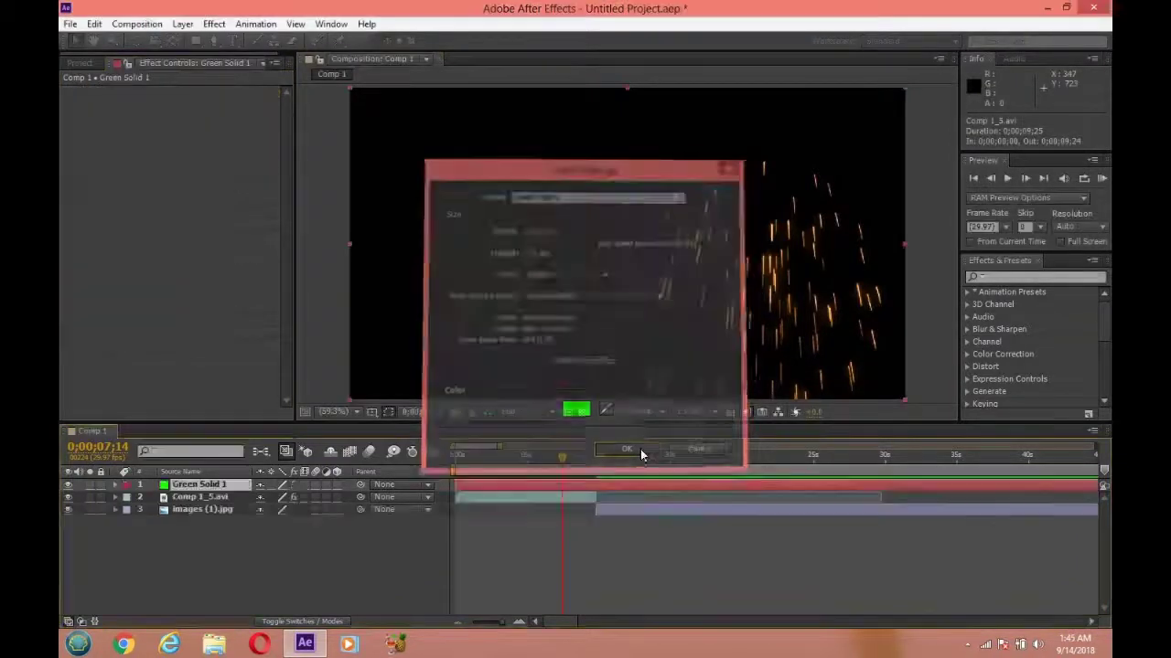
drag(242, 485, 282, 543)
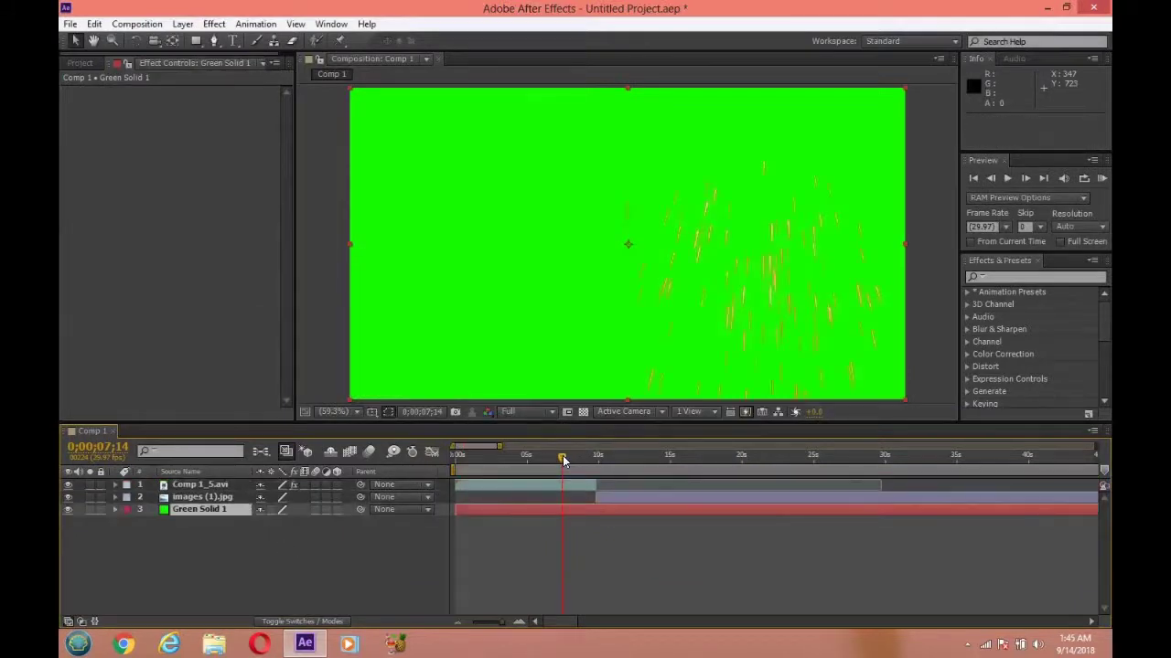
- Duplicate the keyed Comp 1_5.avi layer and shift the copy to start at 0;00;09;26, over the images (1).jpg background
click(574, 486)
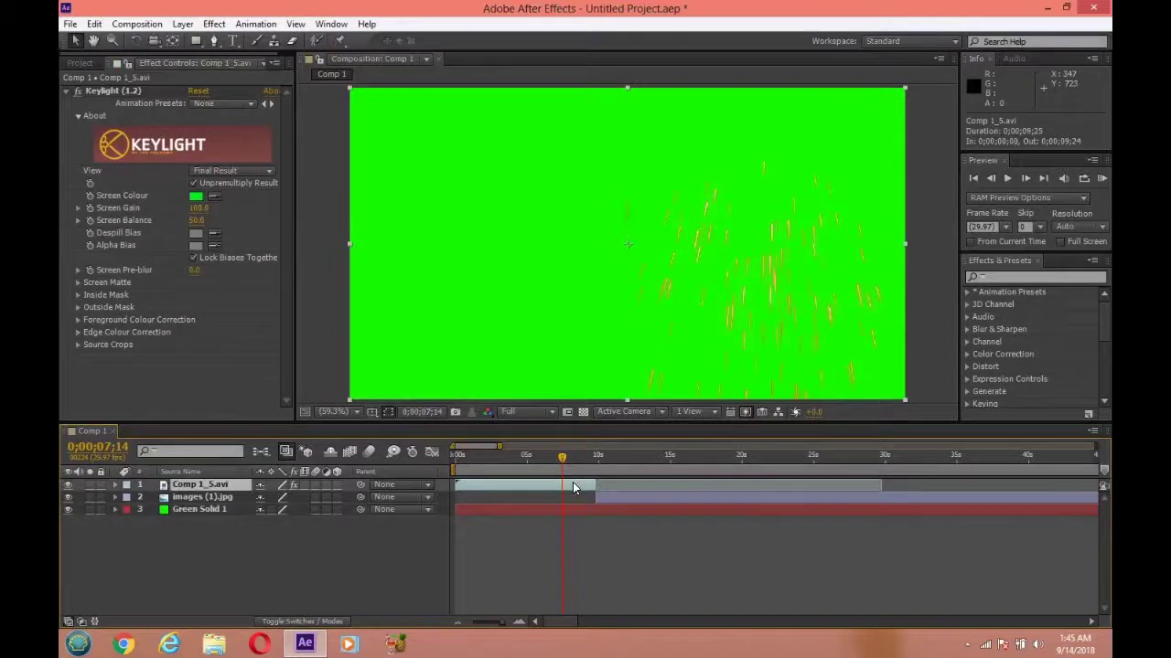
key(ctrl+d)
drag(573, 484, 714, 488)
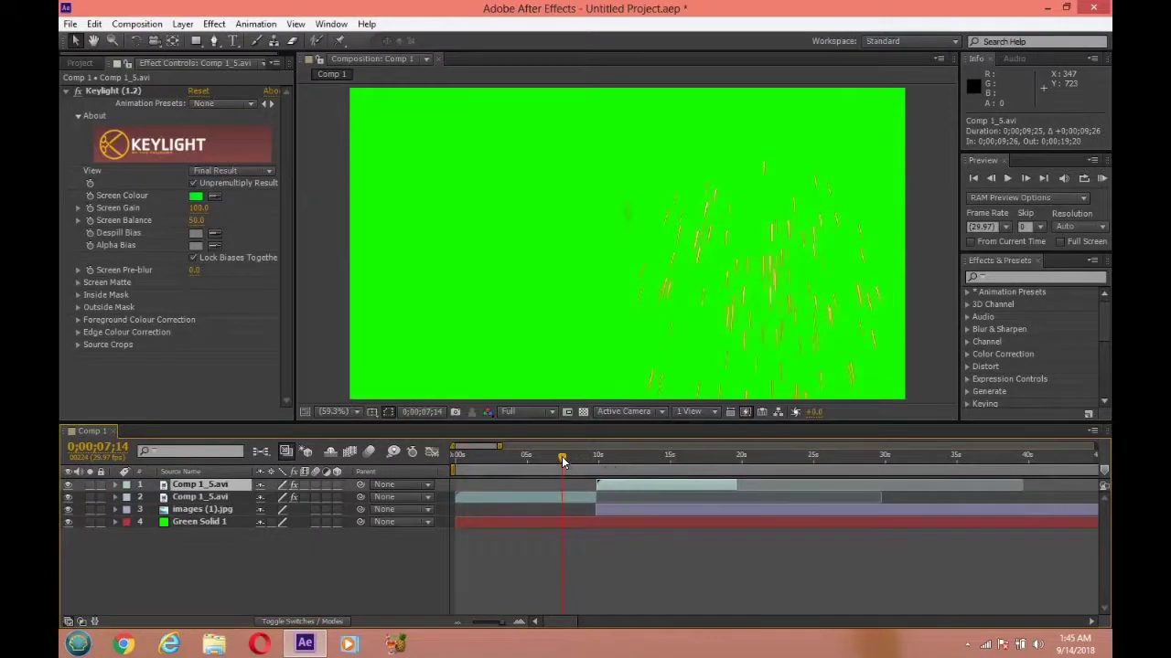
- Import the burj-khalifa-dubai-night-hn image from My Pictures and place it above the images (1).jpg layer, starting at 0;00;19;20
drag(563, 462, 738, 466)
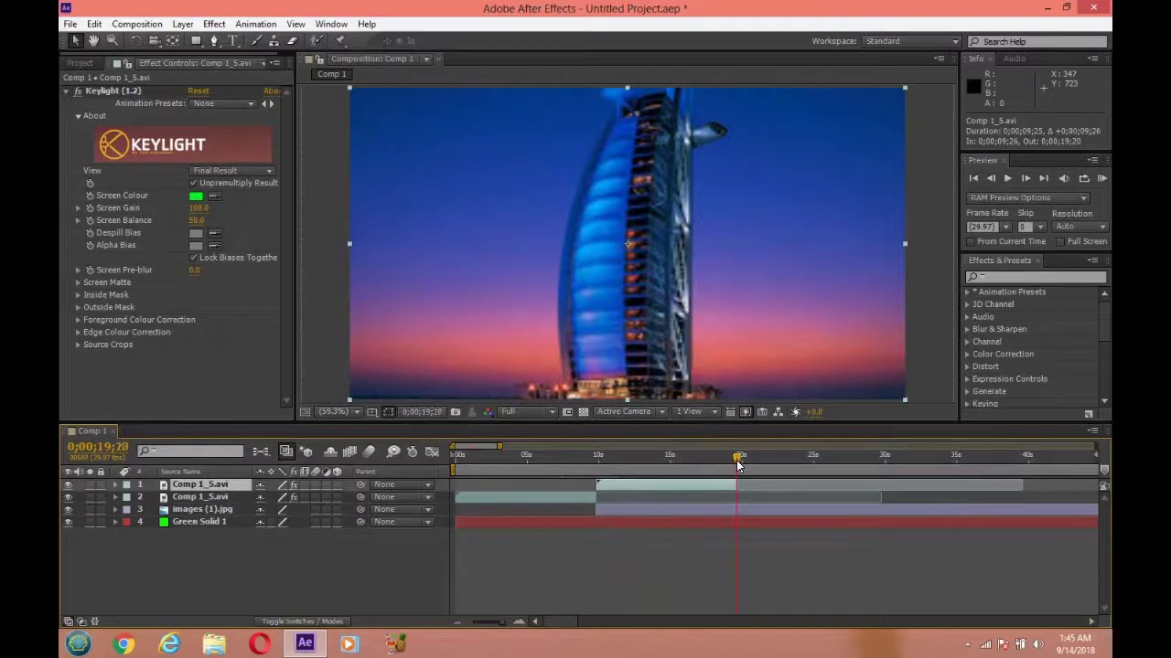
click(753, 510)
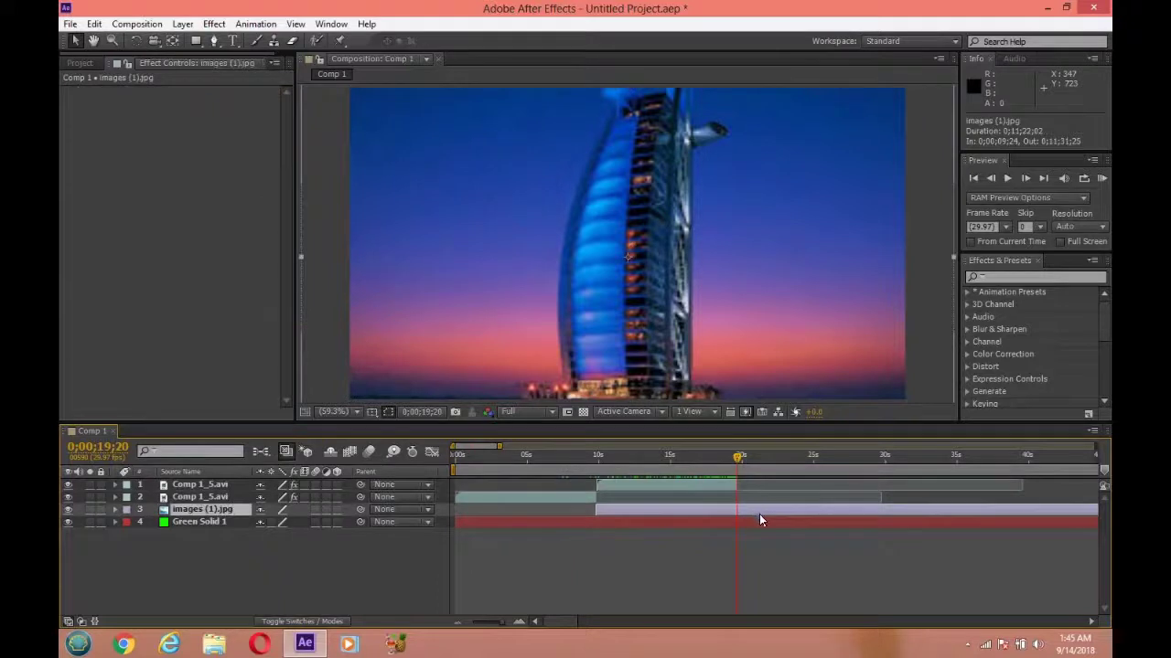
key(ctrl+shift+a)
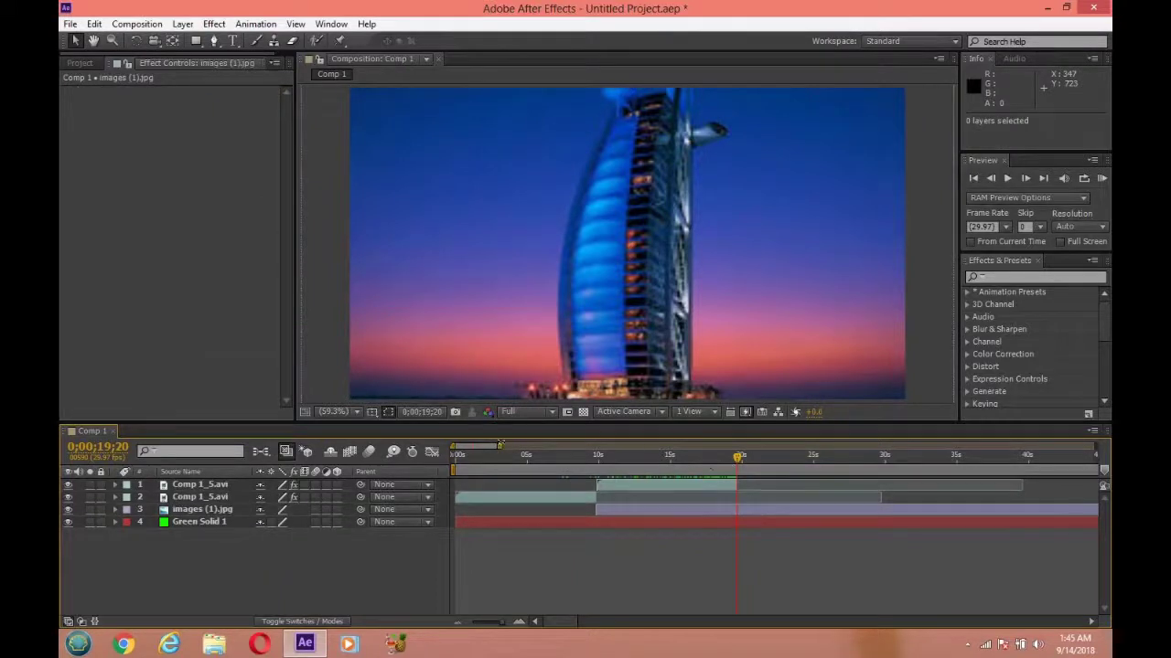
drag(500, 445, 532, 446)
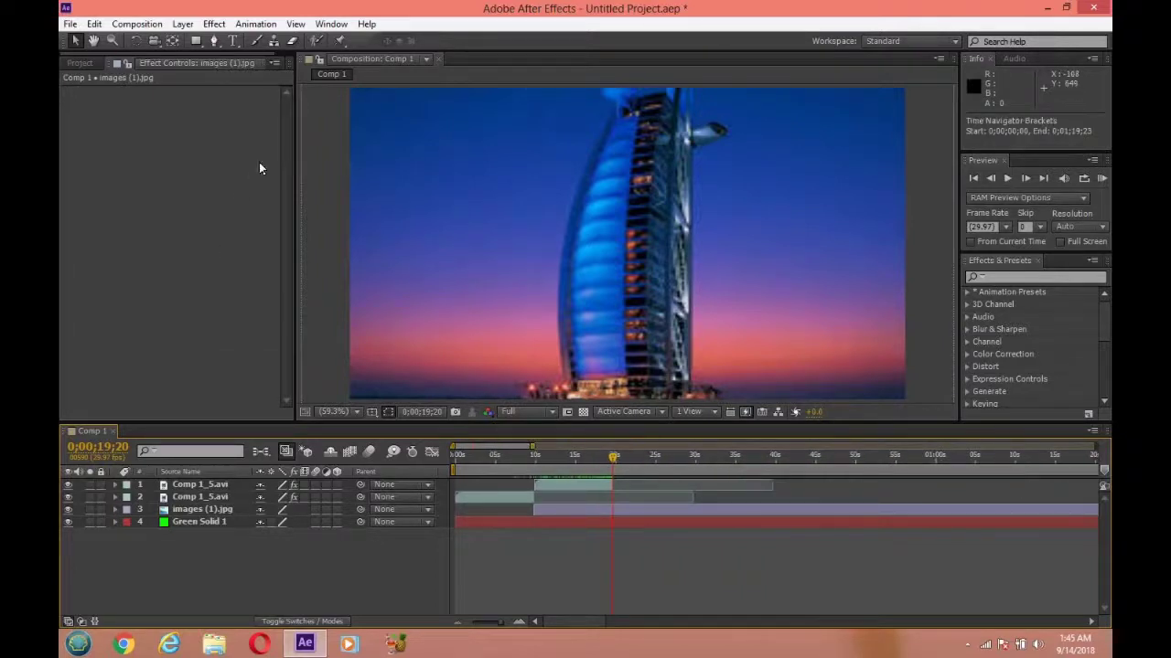
click(273, 62)
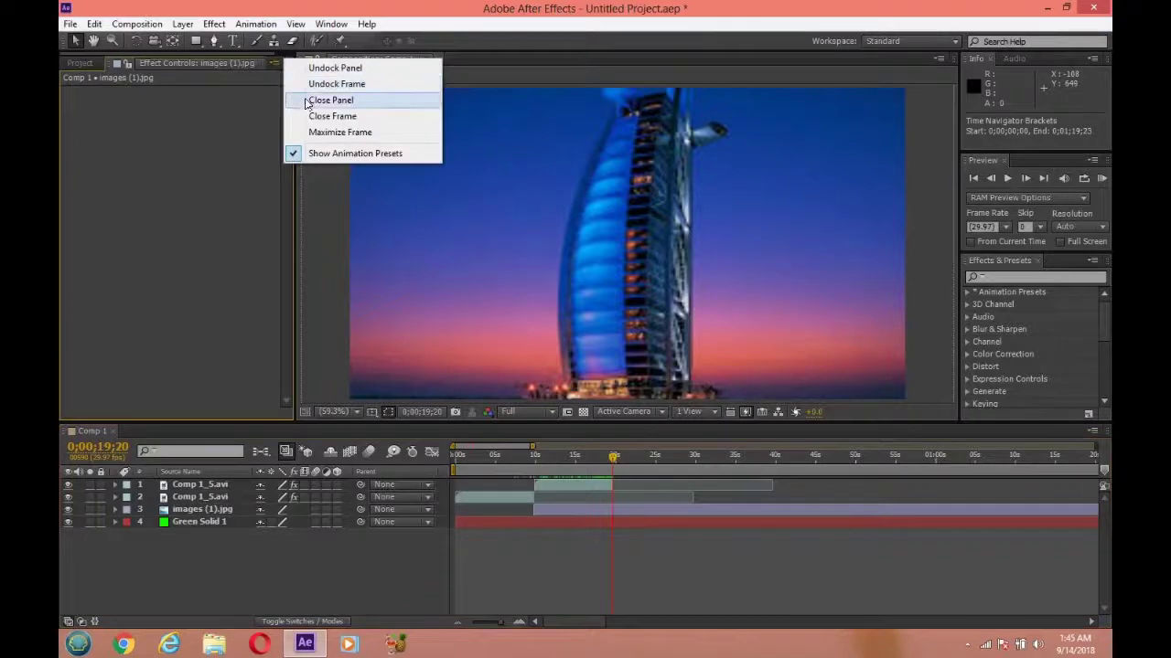
click(327, 99)
click(150, 286)
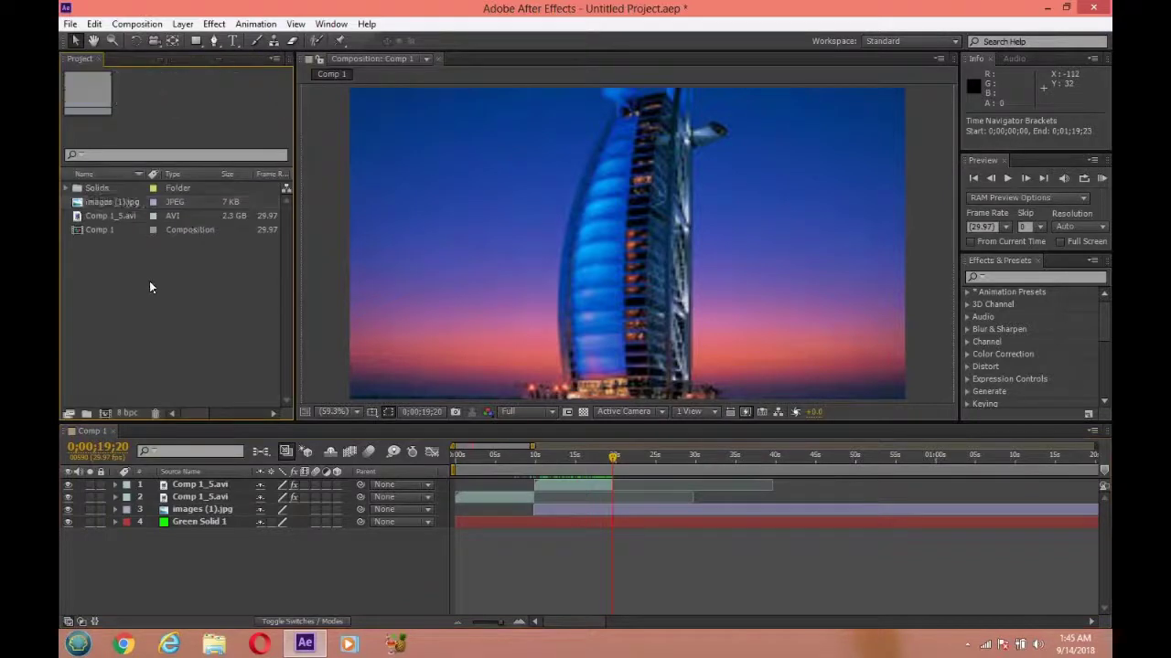
double_click(150, 287)
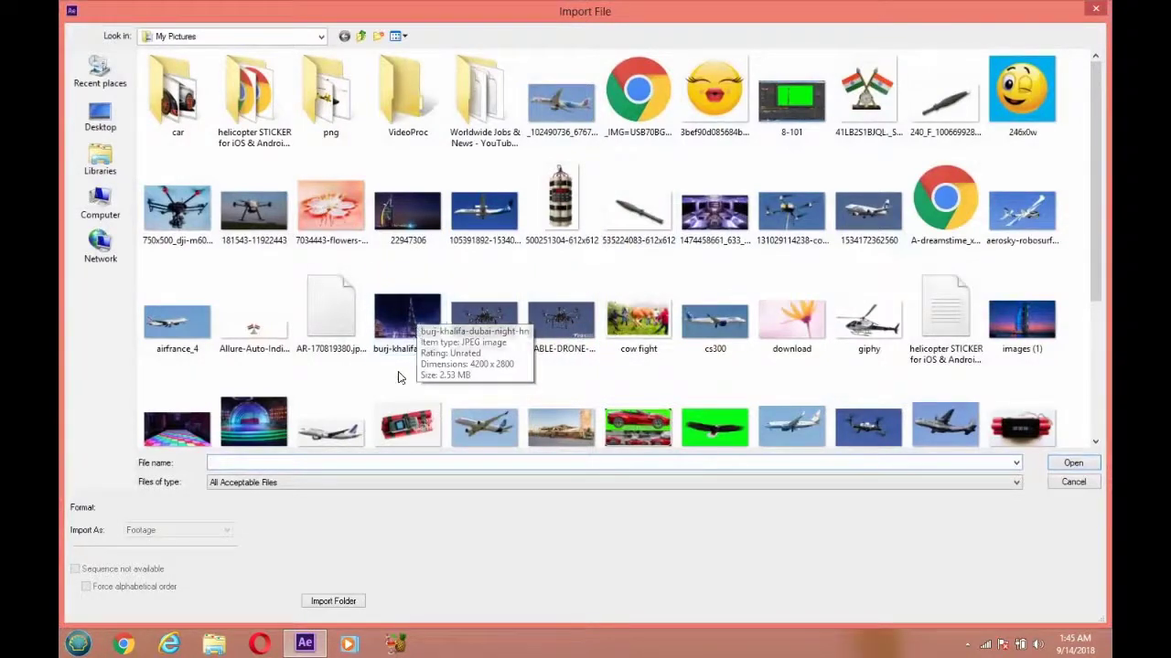
double_click(405, 315)
drag(122, 242, 634, 511)
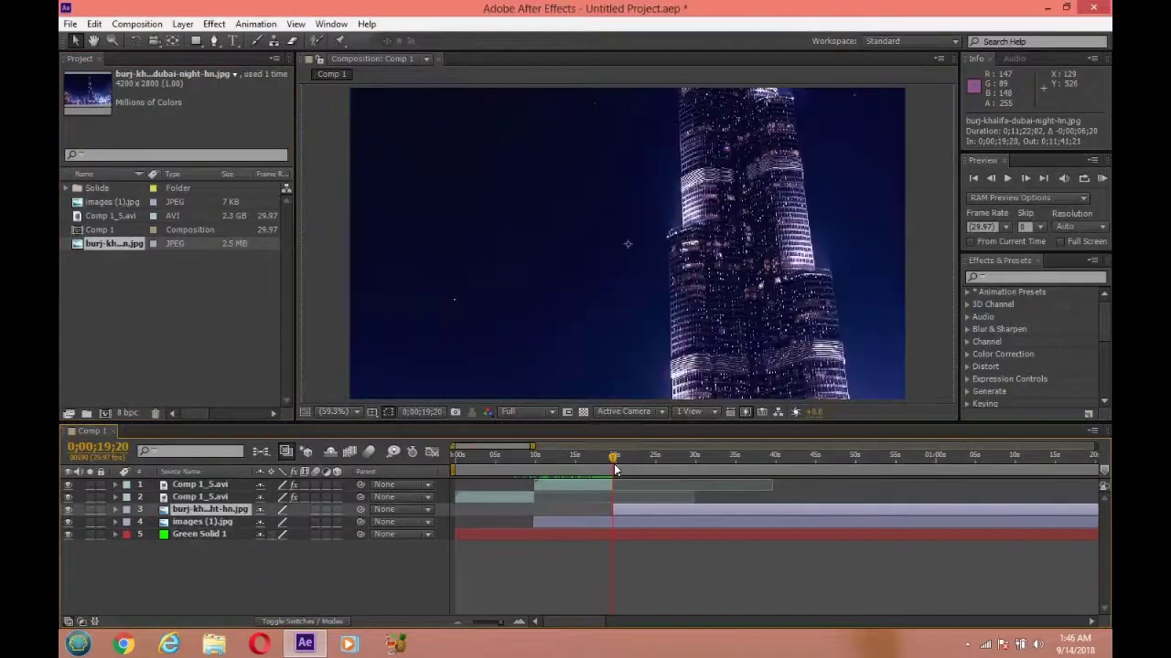
- Scale the burj-khalifa-dubai-night-hn.jpg layer down to 35% so more of the tower and skyline fits the frame
drag(613, 462, 620, 460)
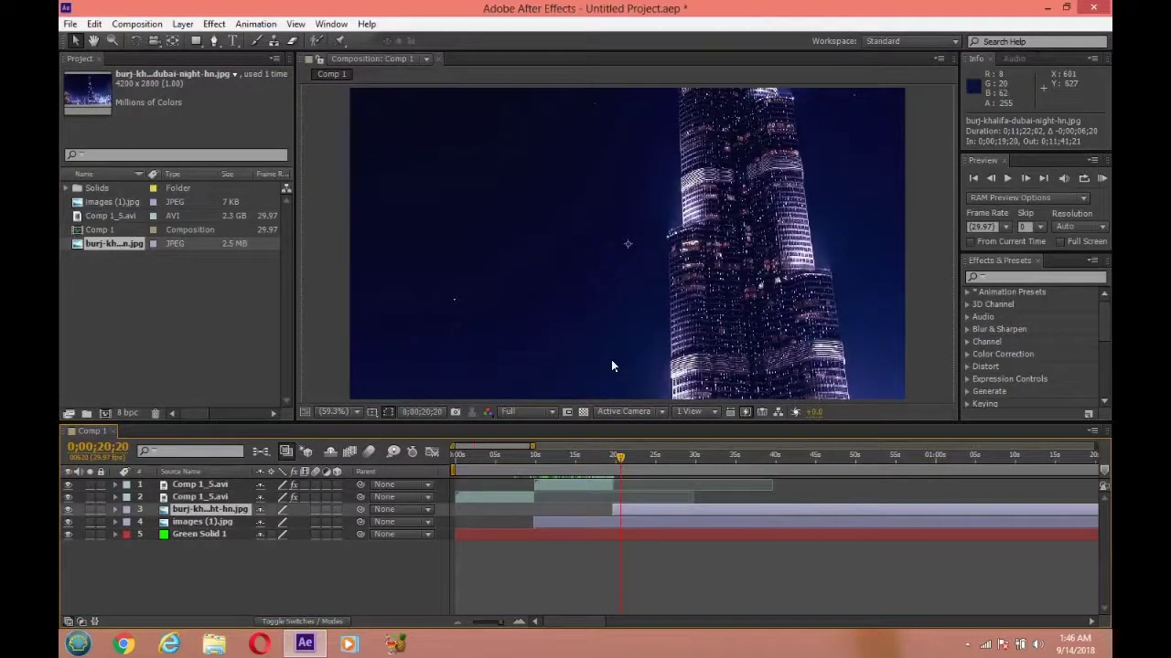
key(s)
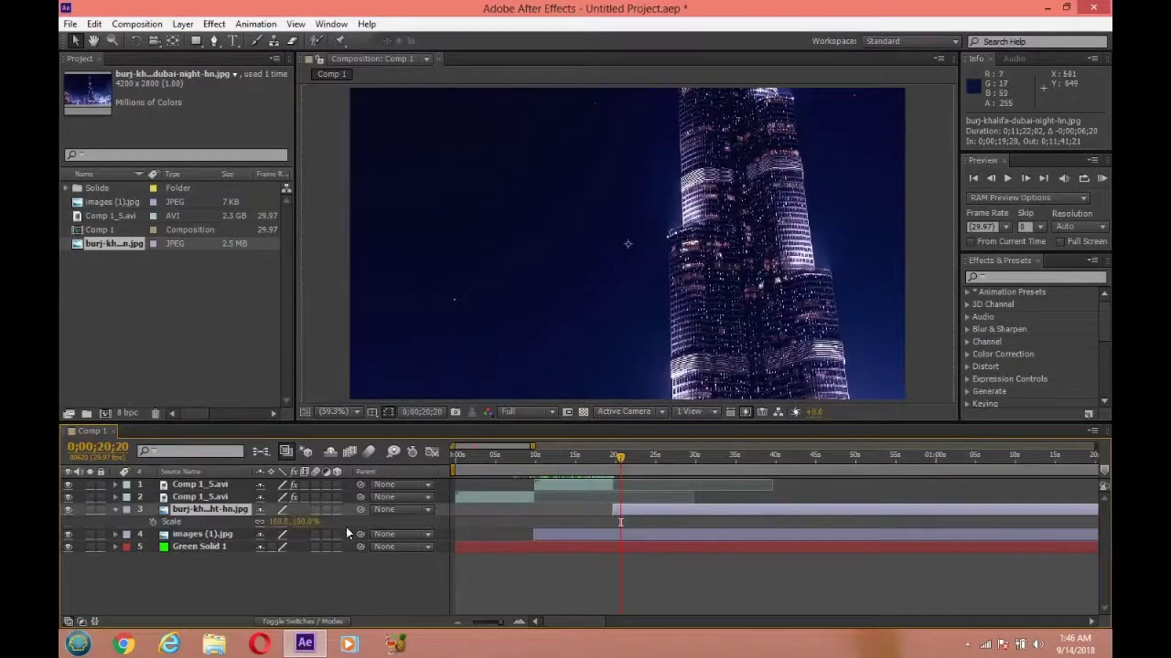
drag(295, 521, 253, 525)
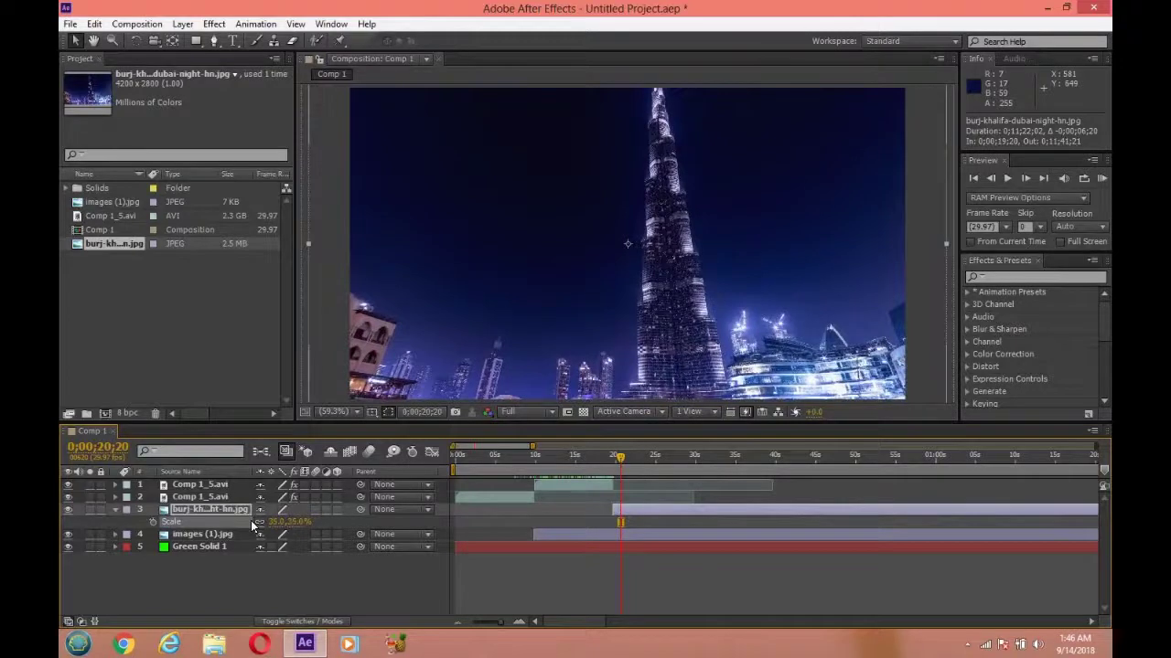
- Duplicate the second Comp 1_5.avi layer, start the copy at 0;00;19;28 over the Burj Khalifa image, and check the fireworks there
click(557, 484)
key(ctrl+d)
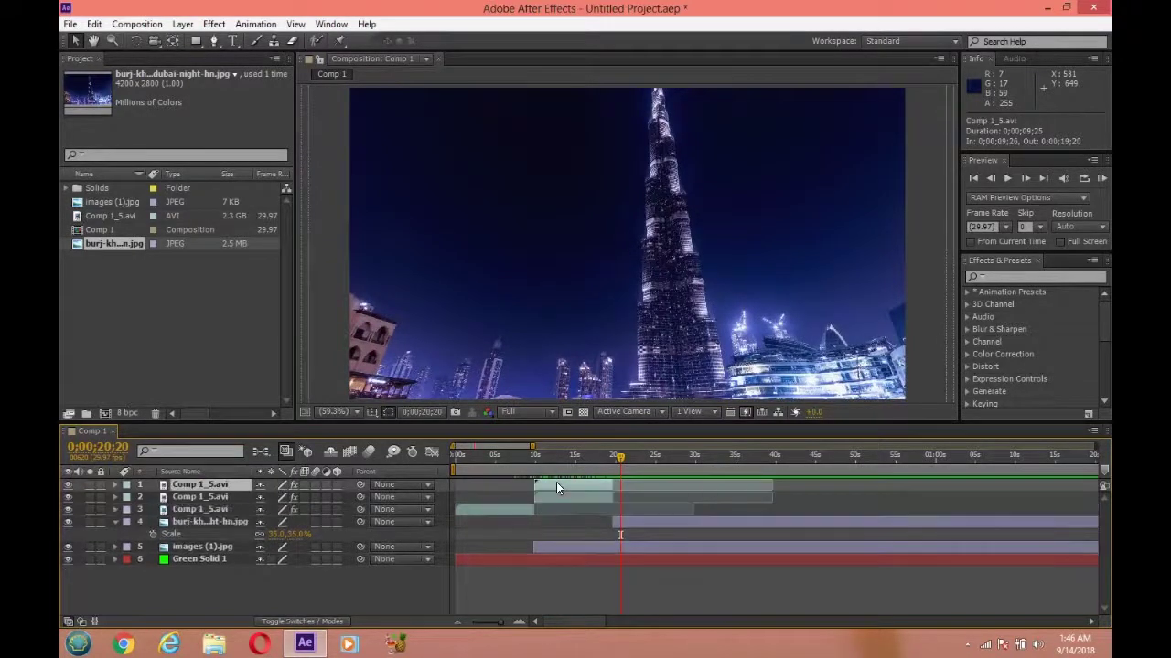
drag(557, 482, 638, 472)
key(space)
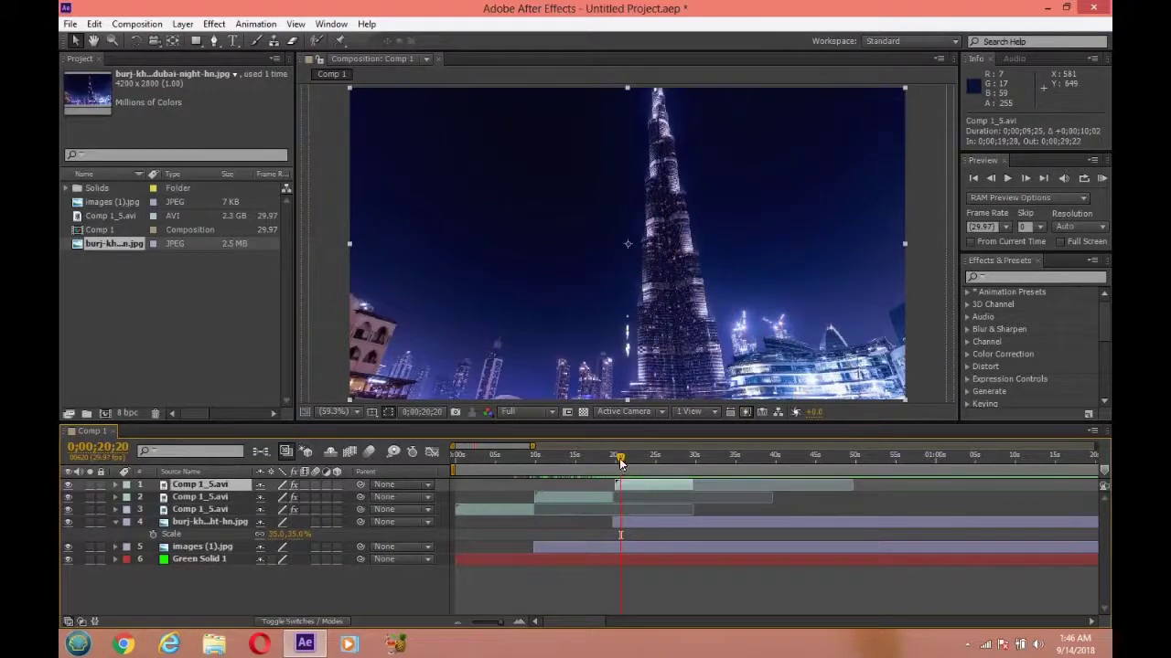
drag(639, 467, 692, 467)
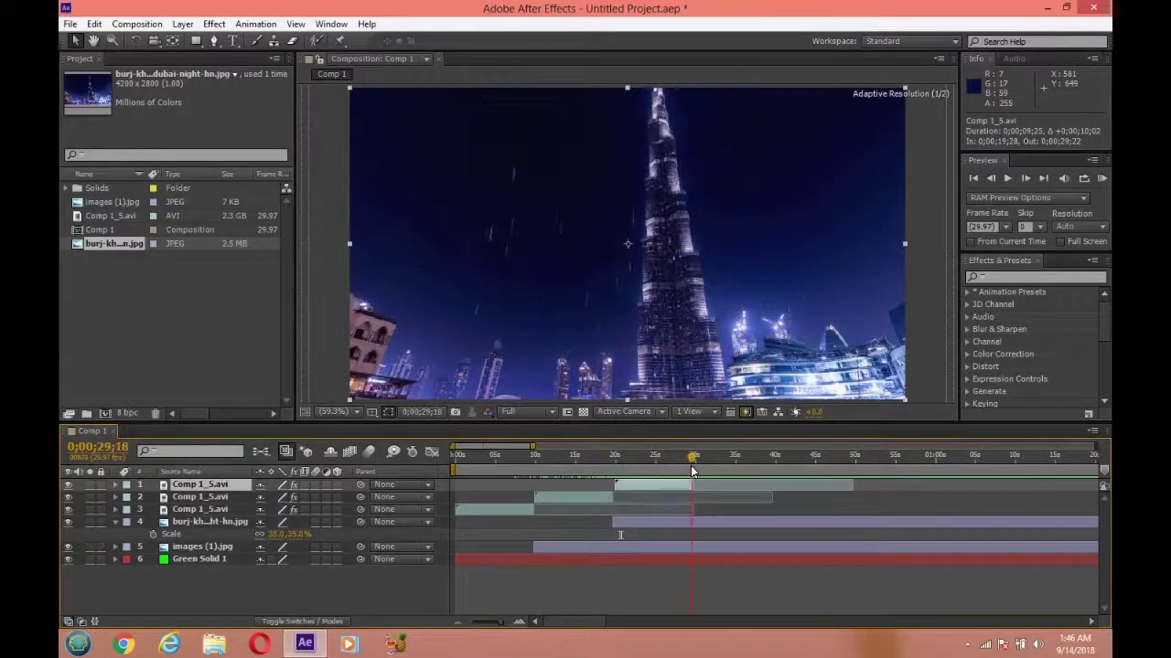
- End the work area at 0;00;27;09 and trim the composition to it
drag(538, 454, 1106, 455)
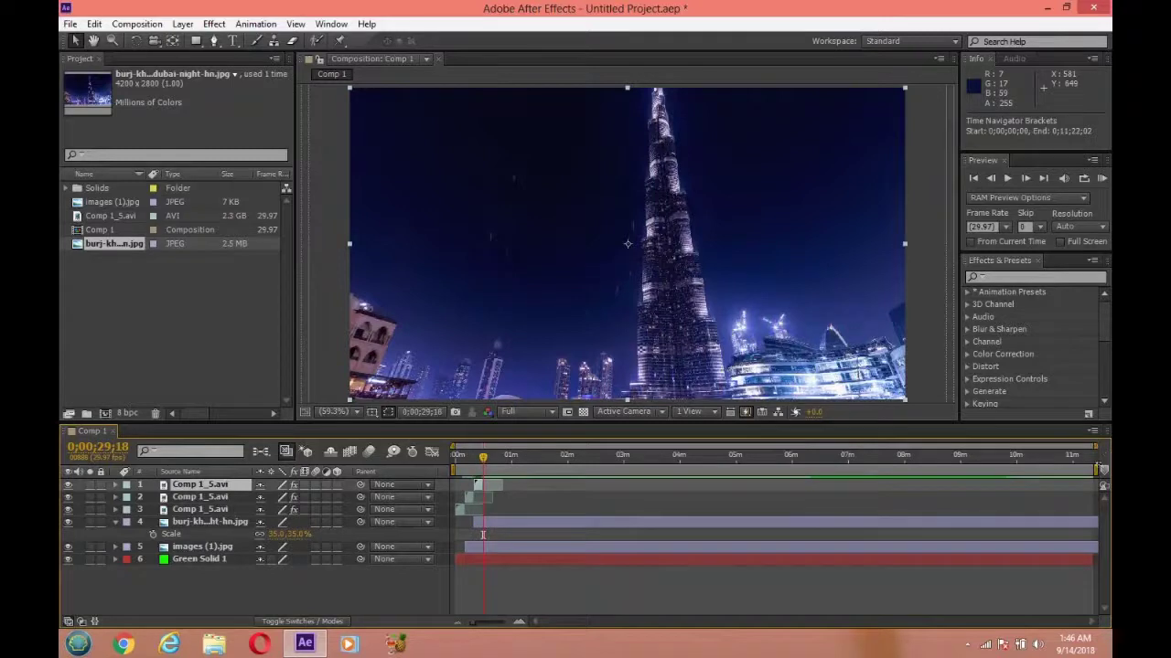
click(980, 462)
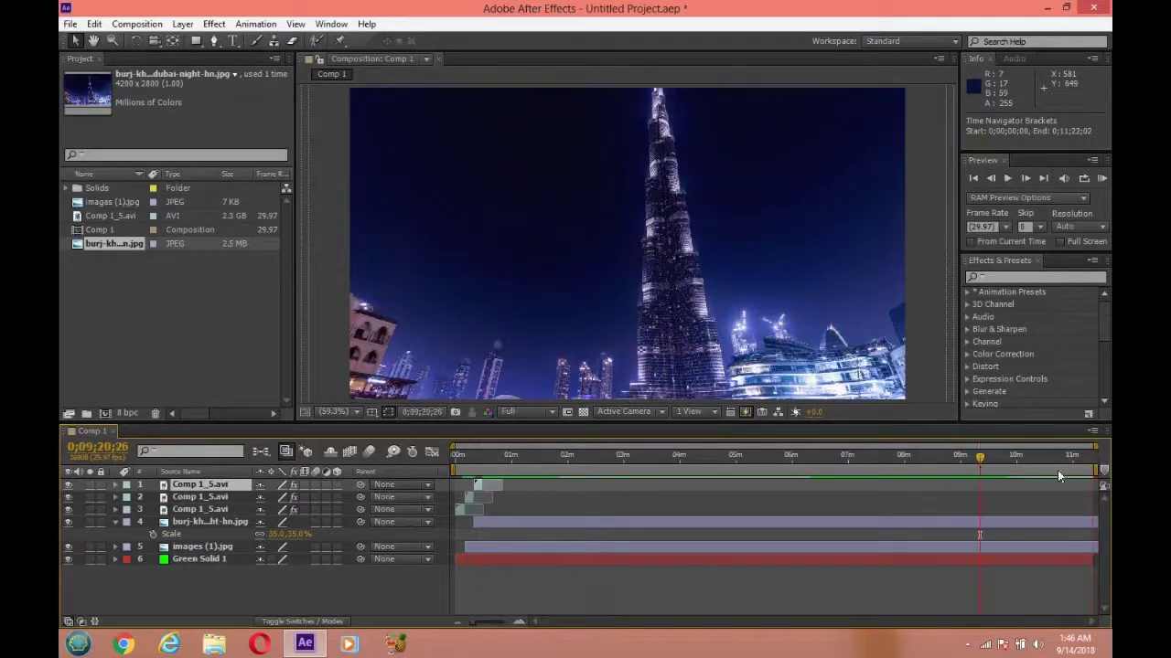
drag(1097, 470, 484, 485)
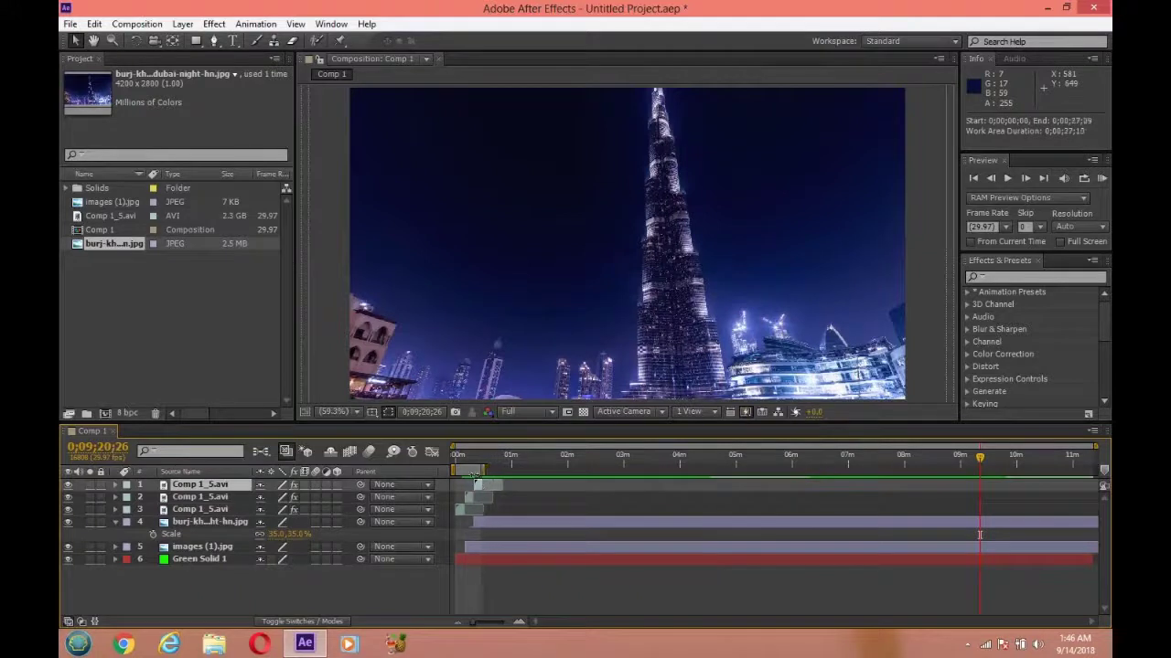
right_click(470, 471)
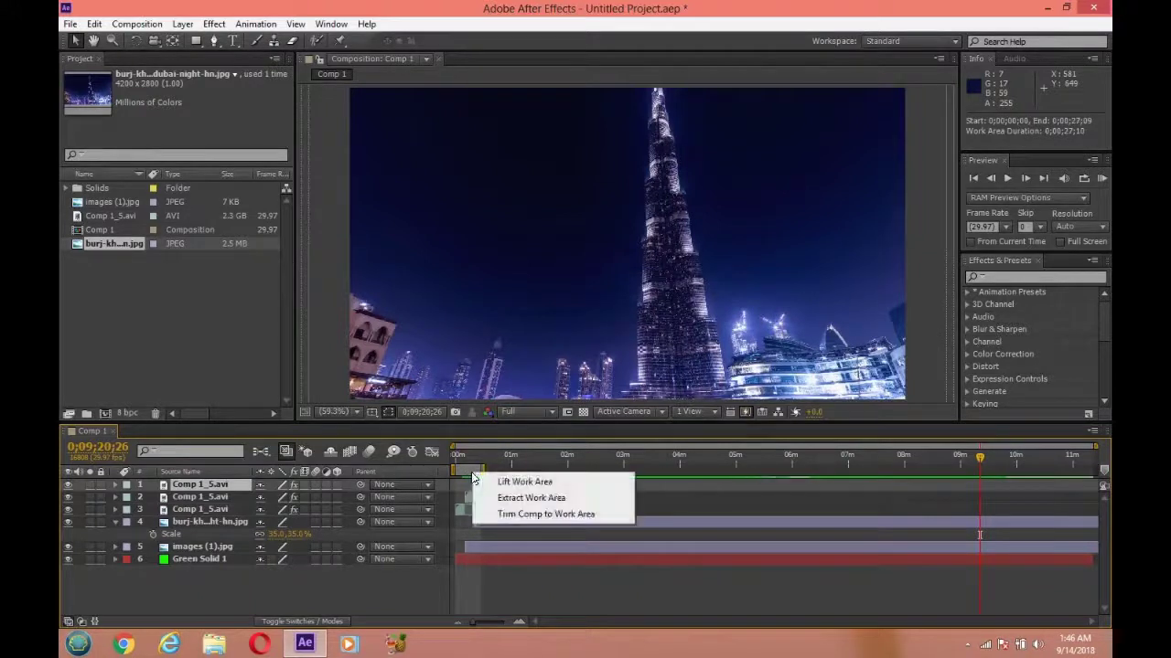
click(512, 514)
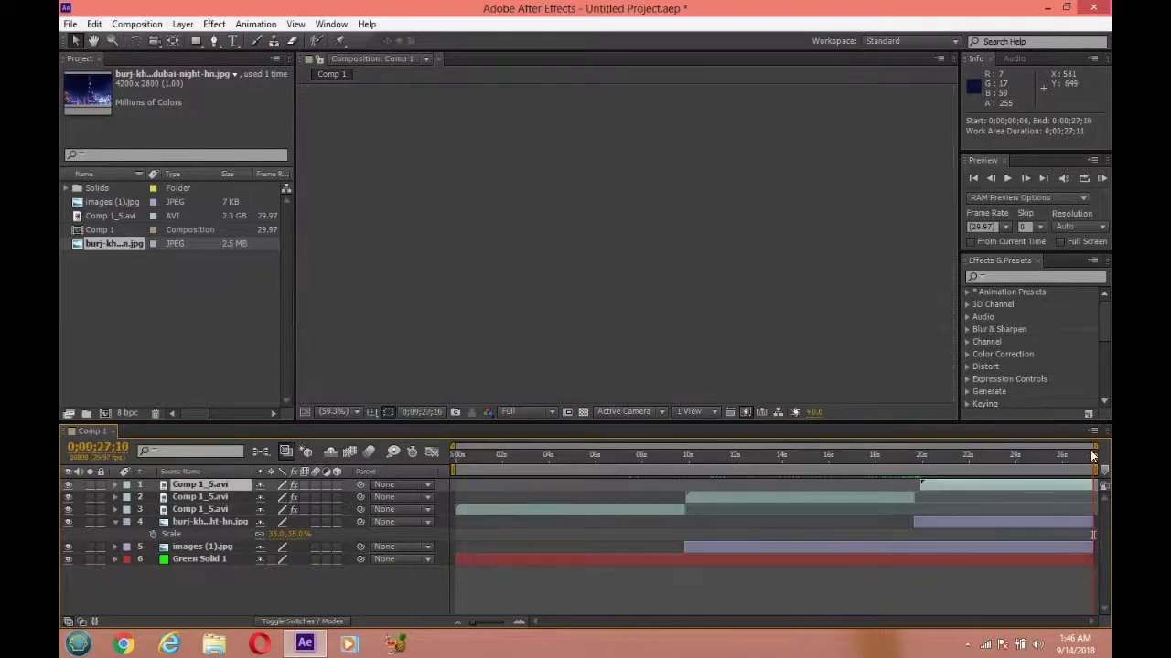
- Check the composite over the trimmed timeline, add Comp 1 to the render queue and render it to Comp 1_6.avi
drag(1095, 458, 897, 471)
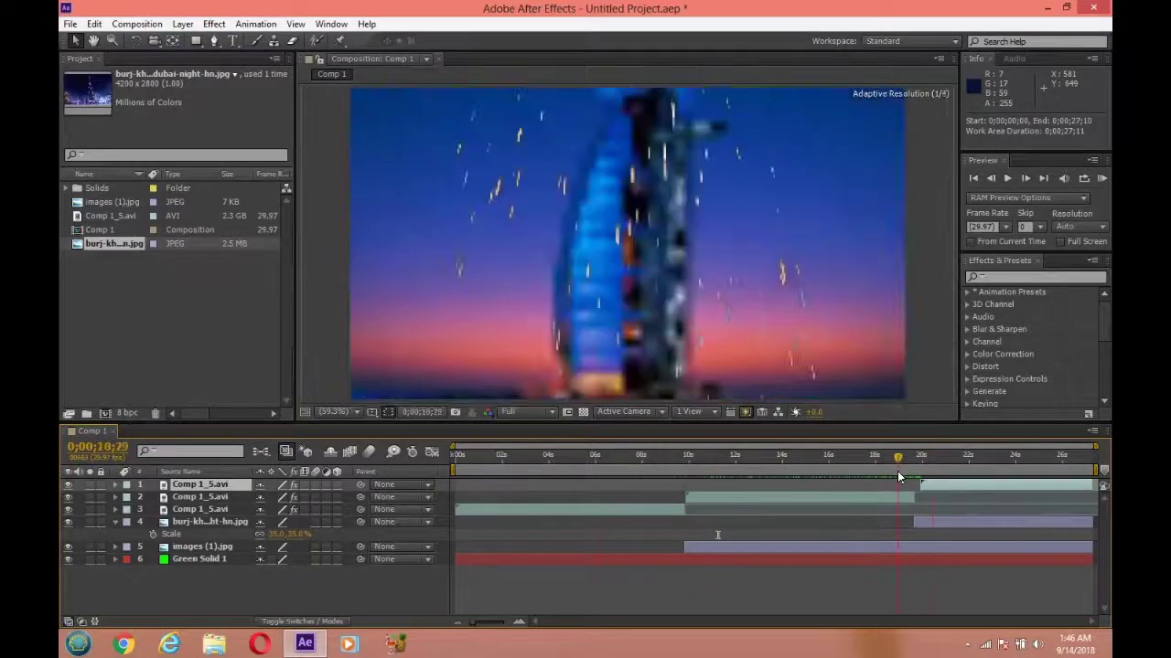
click(69, 26)
mouse_move(161, 243)
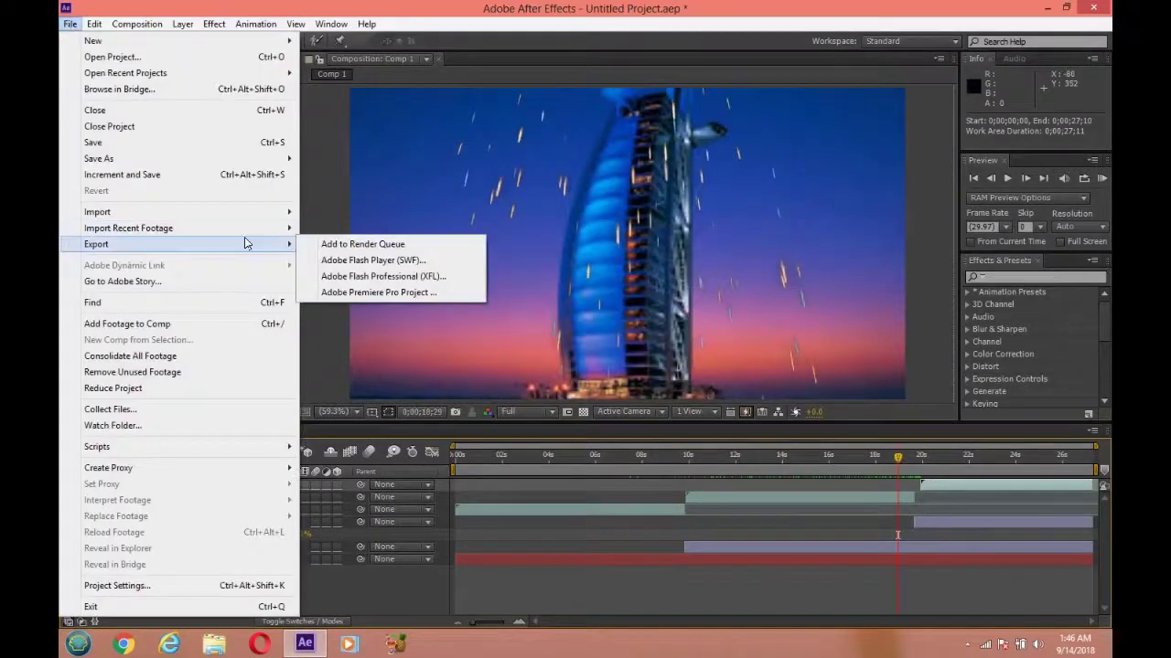
click(316, 245)
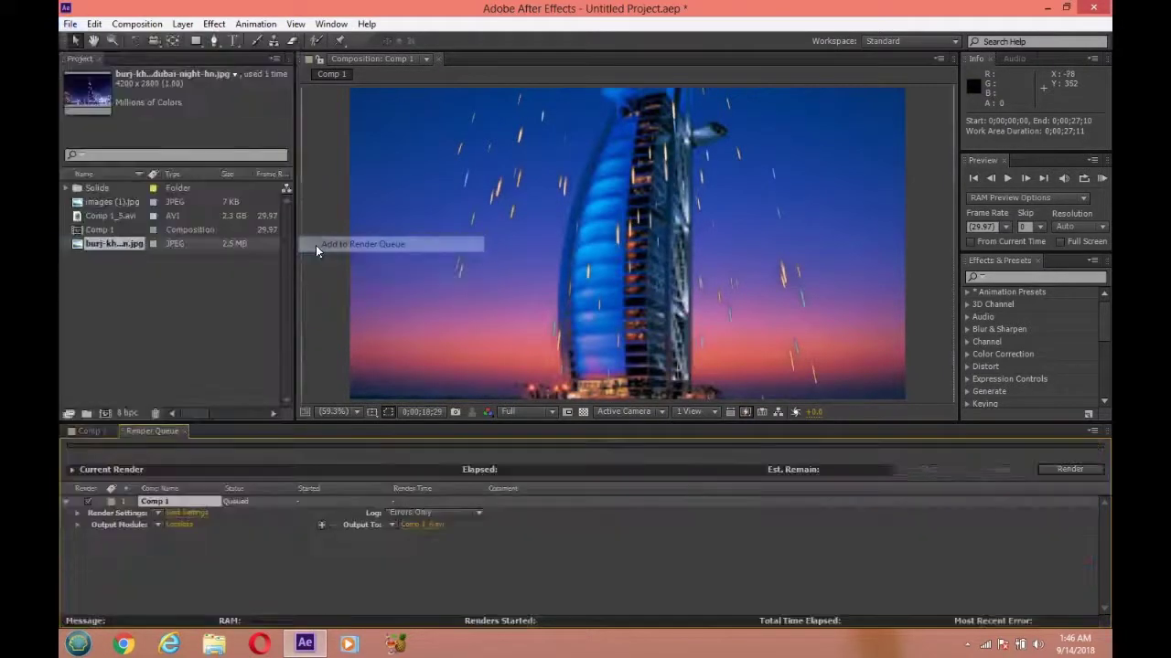
click(1053, 468)
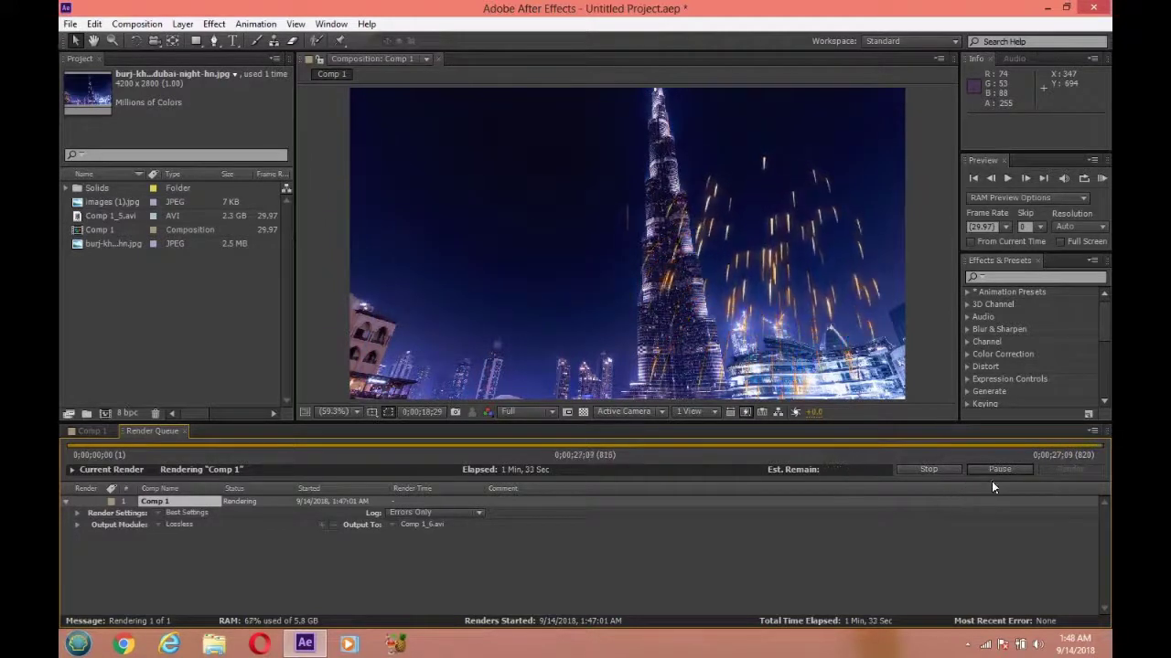
click(967, 646)
click(967, 546)
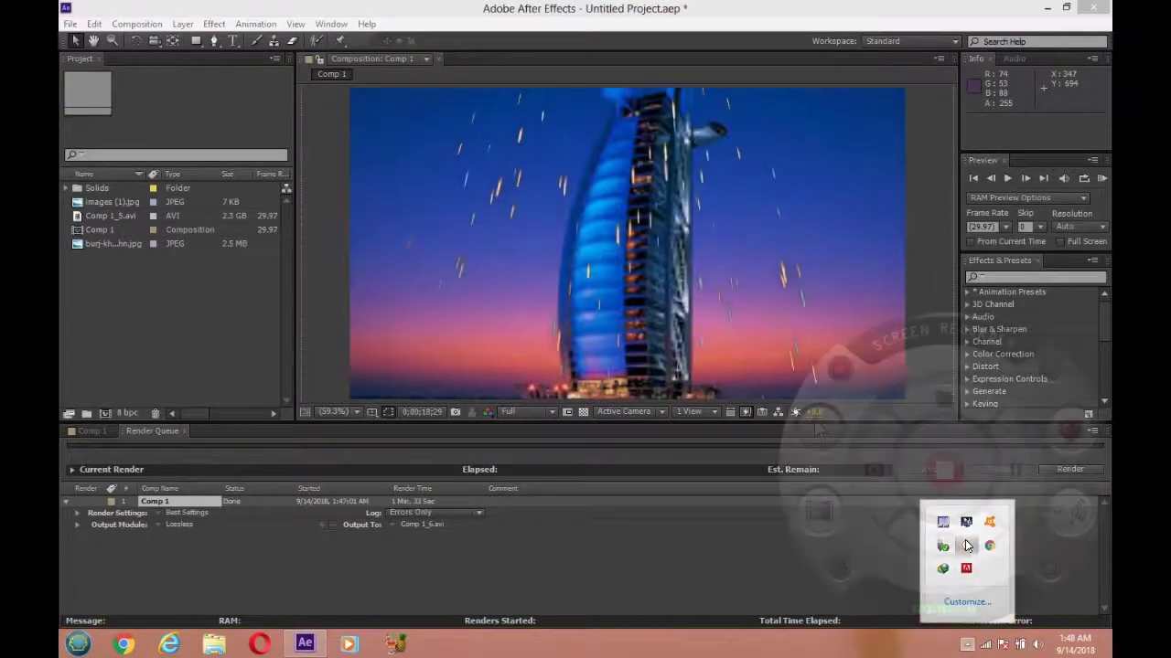